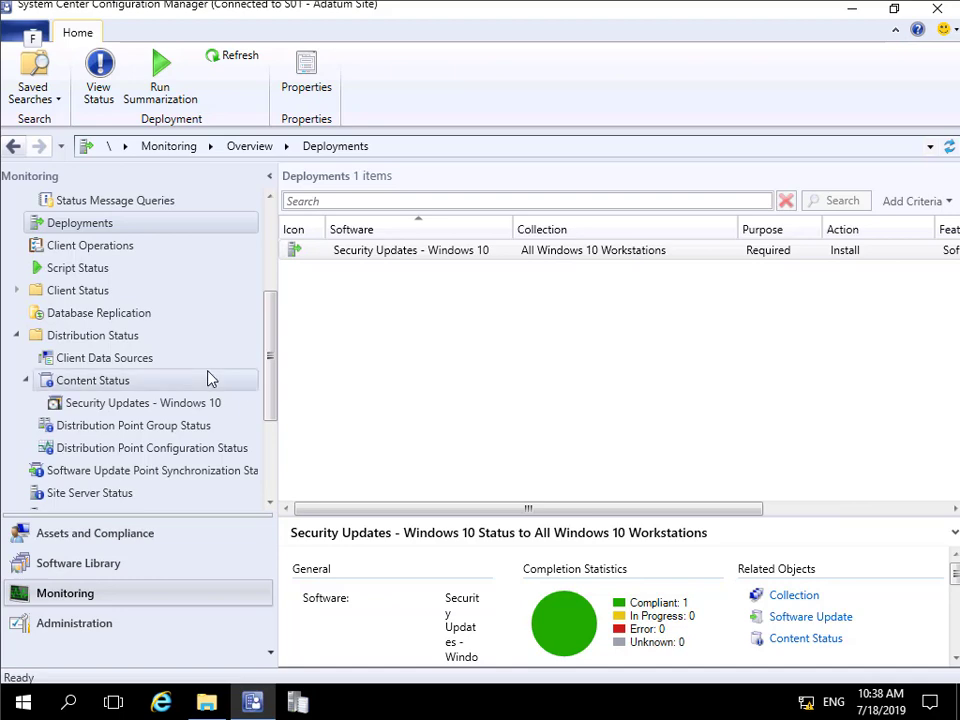
- Create an automatic deployment rule named "Required Critical Updates for Windows 10" from the Patch Tuesday template, targeting the All Windows 10 Workstations collection
{"action": "left_click", "coordinate": [157, 562]}
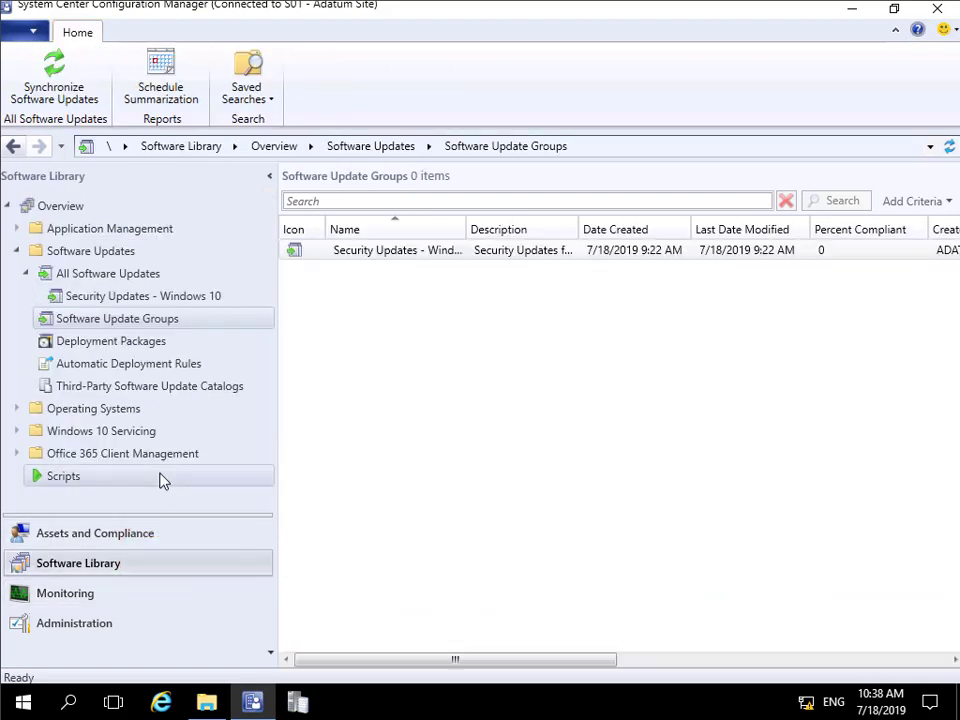
{"action": "left_click", "coordinate": [127, 370]}
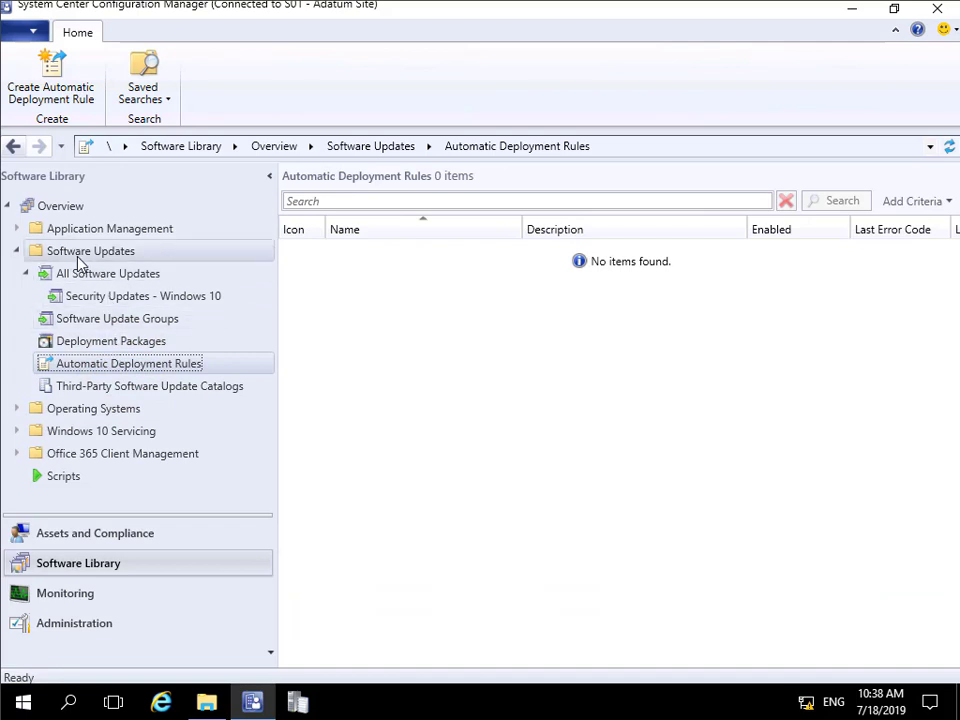
{"action": "right_click", "coordinate": [118, 370]}
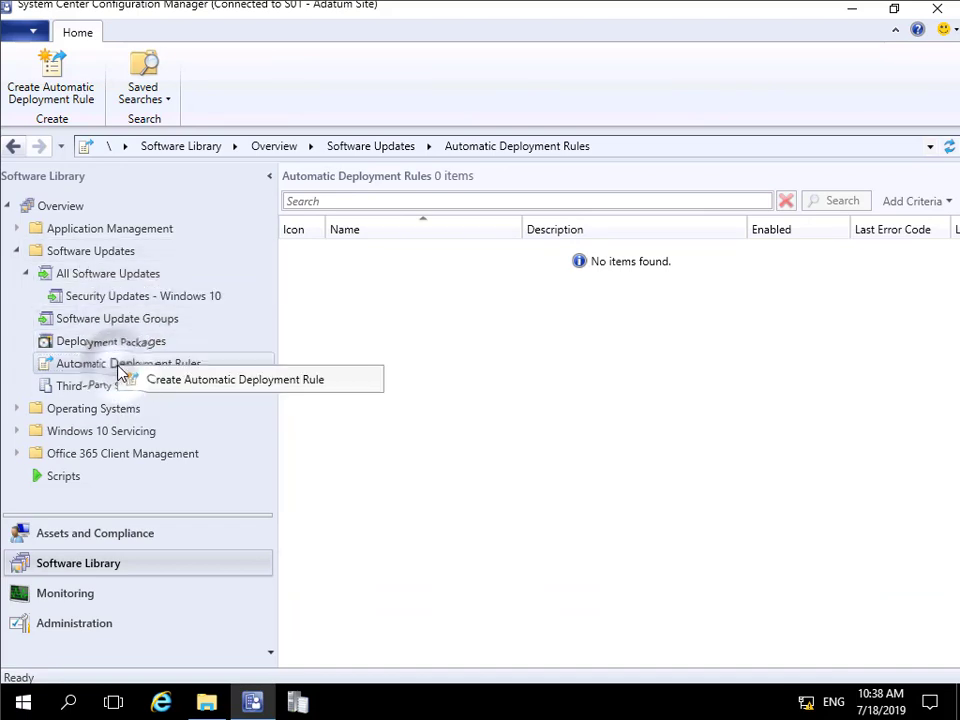
{"action": "left_click", "coordinate": [171, 386]}
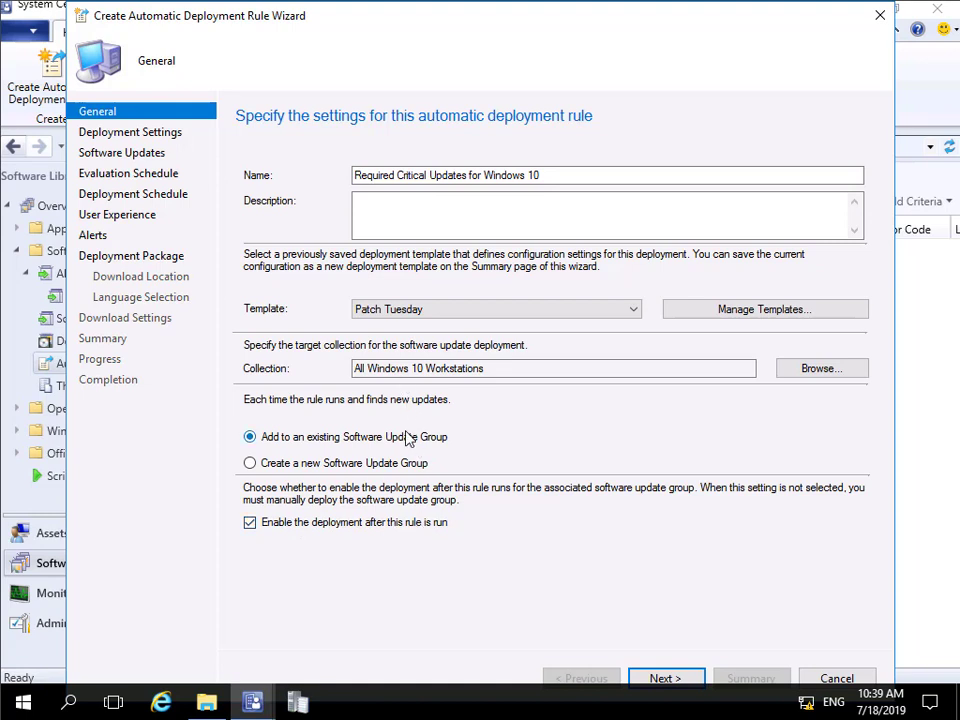
{"action": "left_click", "coordinate": [671, 678]}
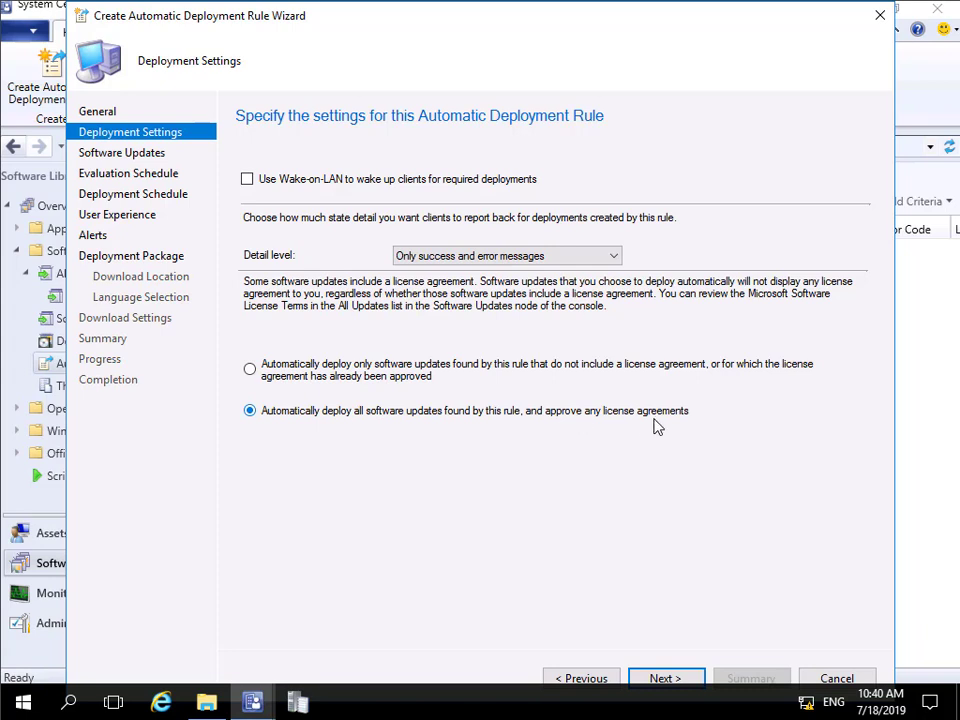
- Accept the rule's deployment settings and set the Product search criterion to Windows 10
{"action": "left_click", "coordinate": [667, 677]}
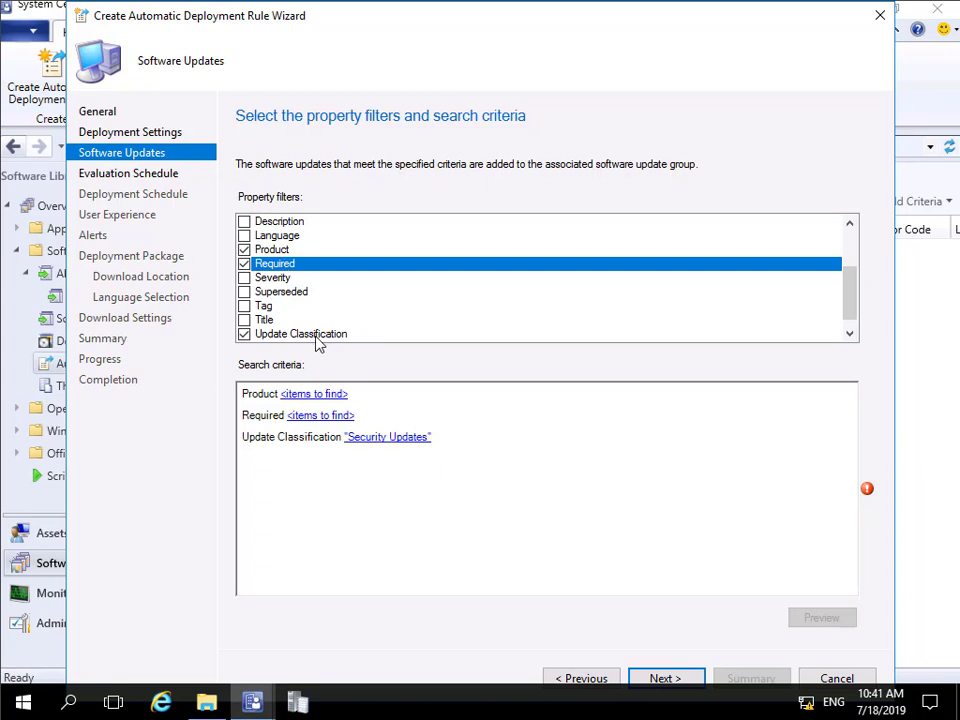
{"action": "left_click", "coordinate": [328, 395]}
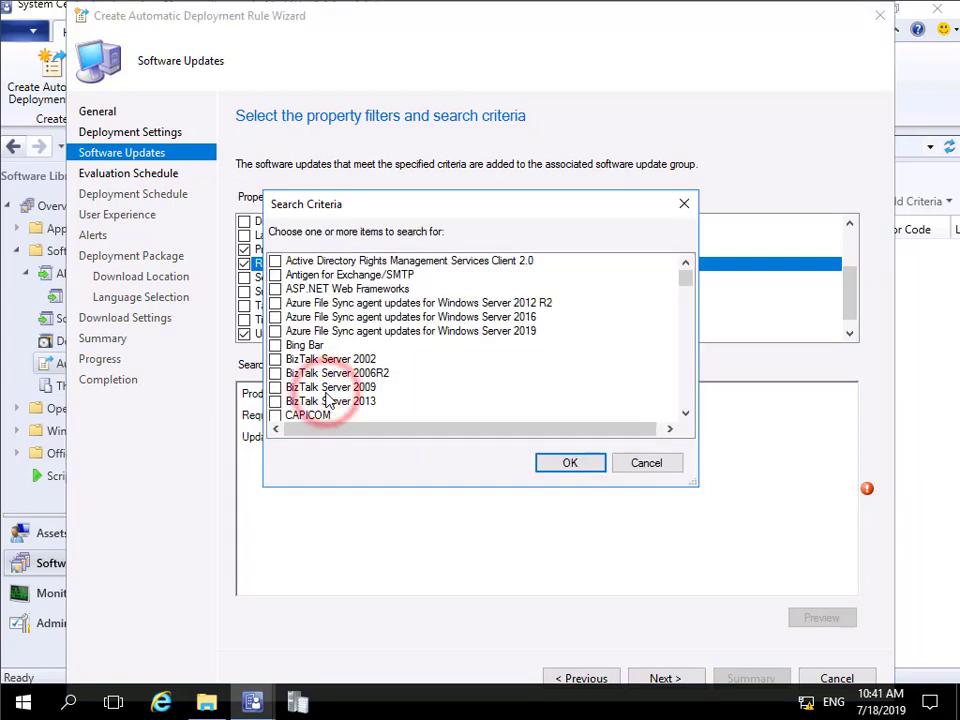
{"action": "scroll", "coordinate": [402, 386], "scroll_direction": "down", "scroll_amount": 8}
{"action": "scroll", "coordinate": [402, 386], "scroll_direction": "down", "scroll_amount": 20}
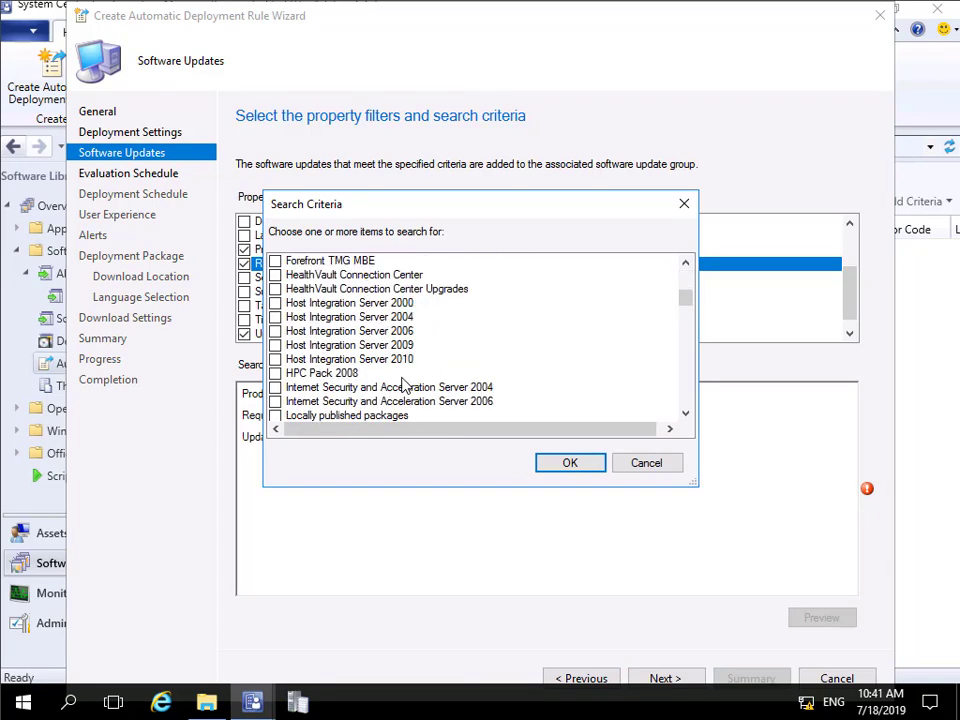
{"action": "scroll", "coordinate": [404, 386], "scroll_direction": "down", "scroll_amount": 20}
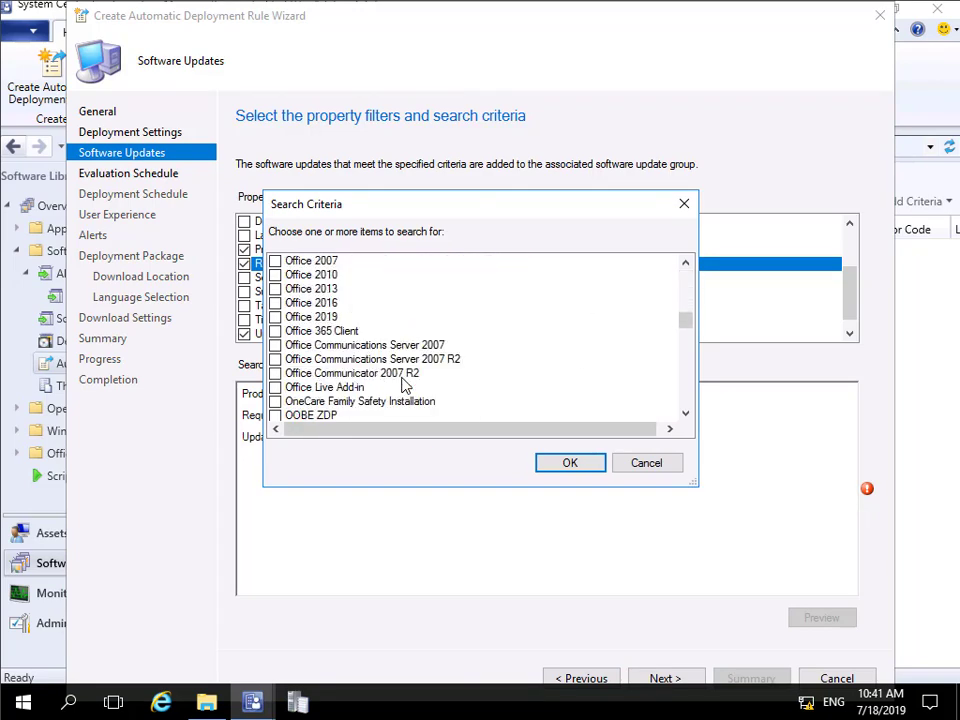
{"action": "scroll", "coordinate": [404, 386], "scroll_direction": "down", "scroll_amount": 15}
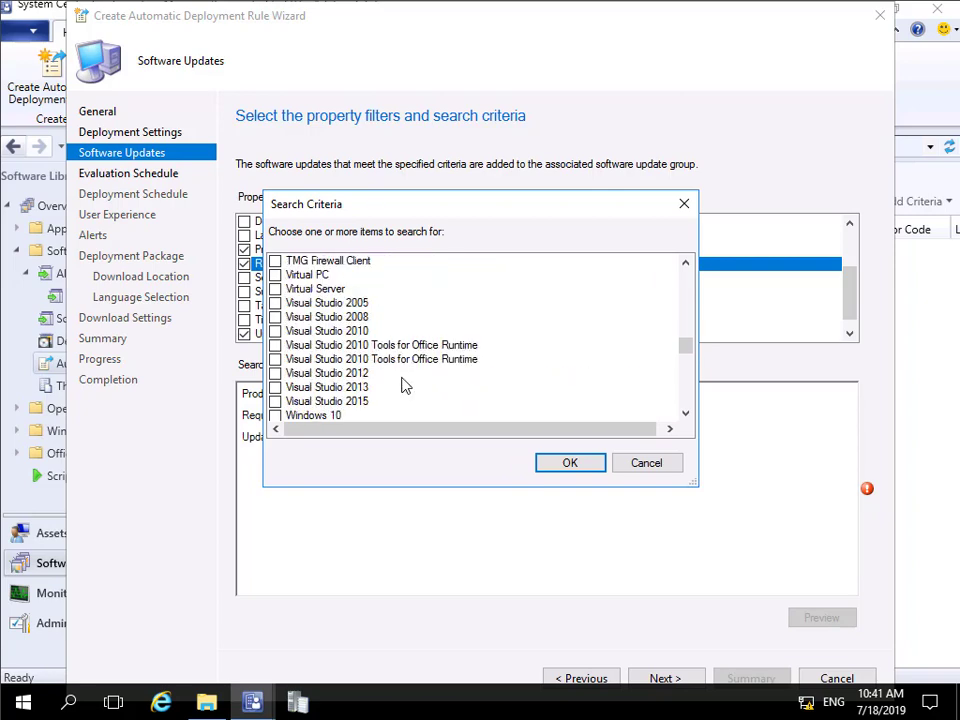
{"action": "left_click", "coordinate": [277, 416]}
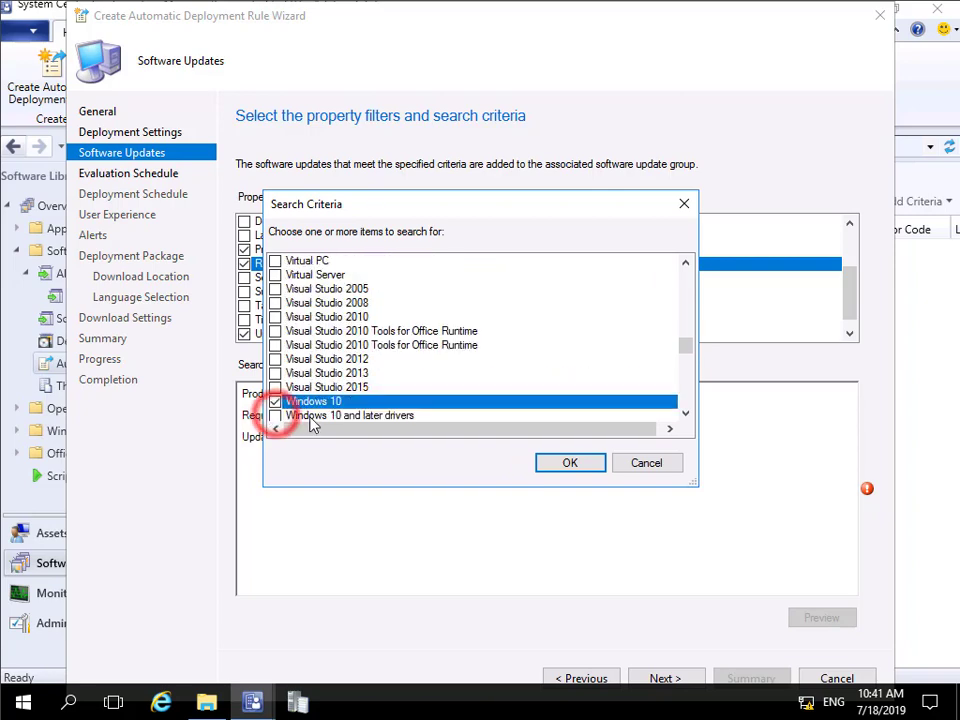
{"action": "left_click", "coordinate": [549, 463]}
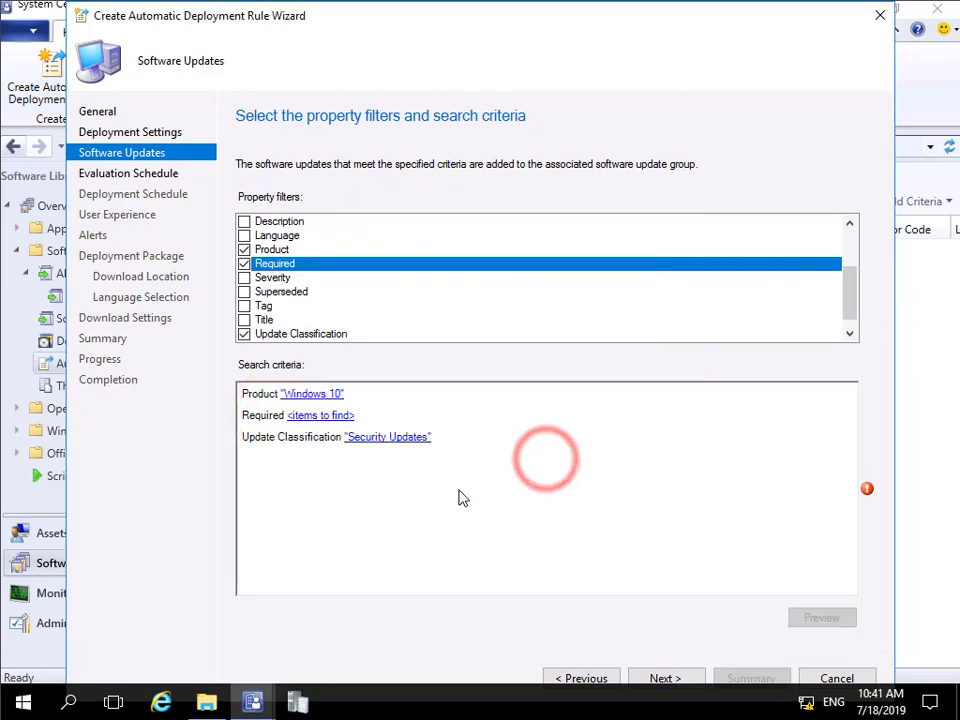
- Set the Required search criterion to >=1
{"action": "left_click", "coordinate": [313, 416]}
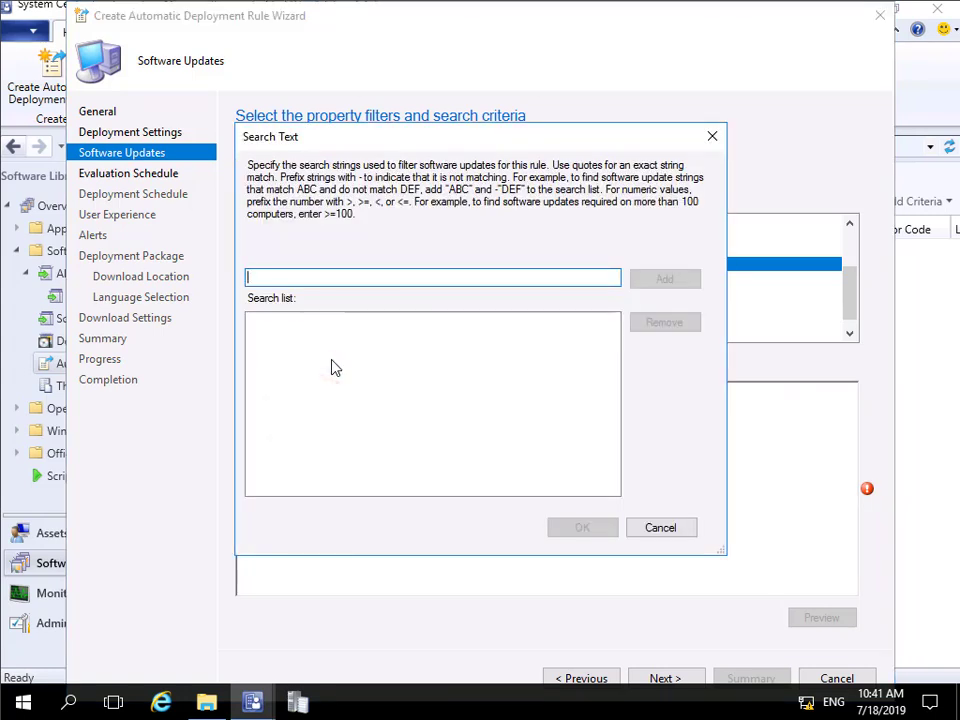
{"action": "type", "text": ">=1"}
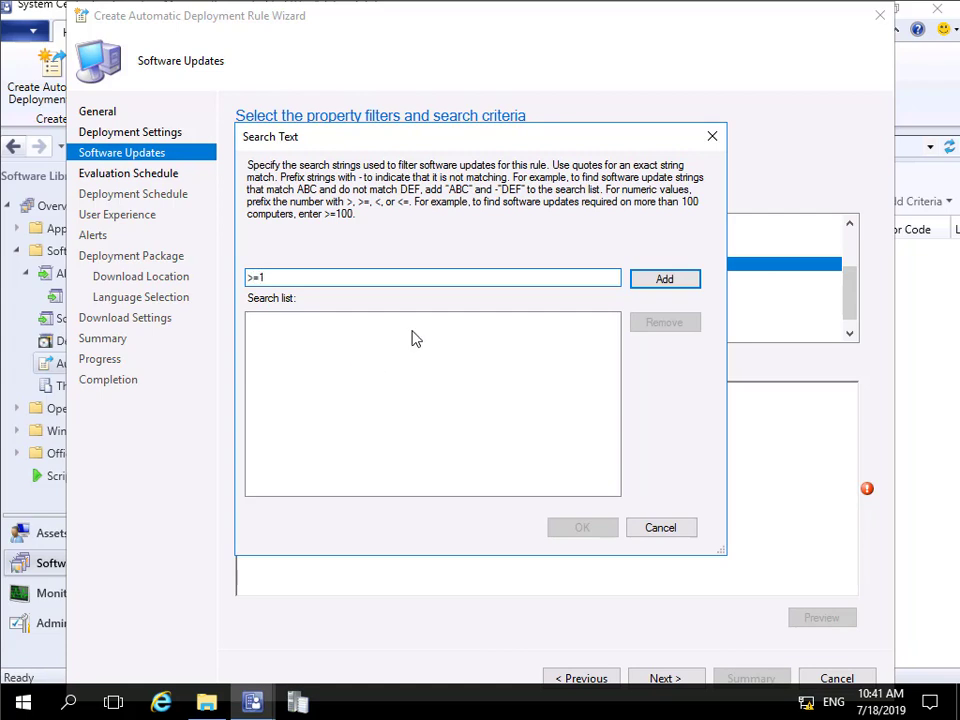
{"action": "left_click", "coordinate": [643, 277]}
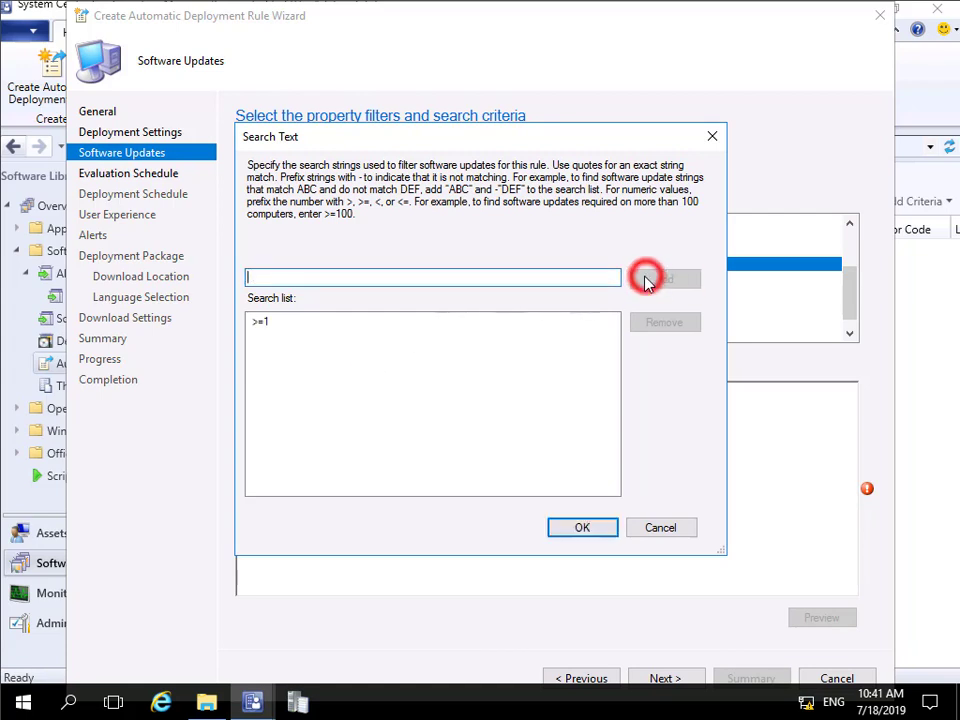
{"action": "left_click", "coordinate": [585, 526]}
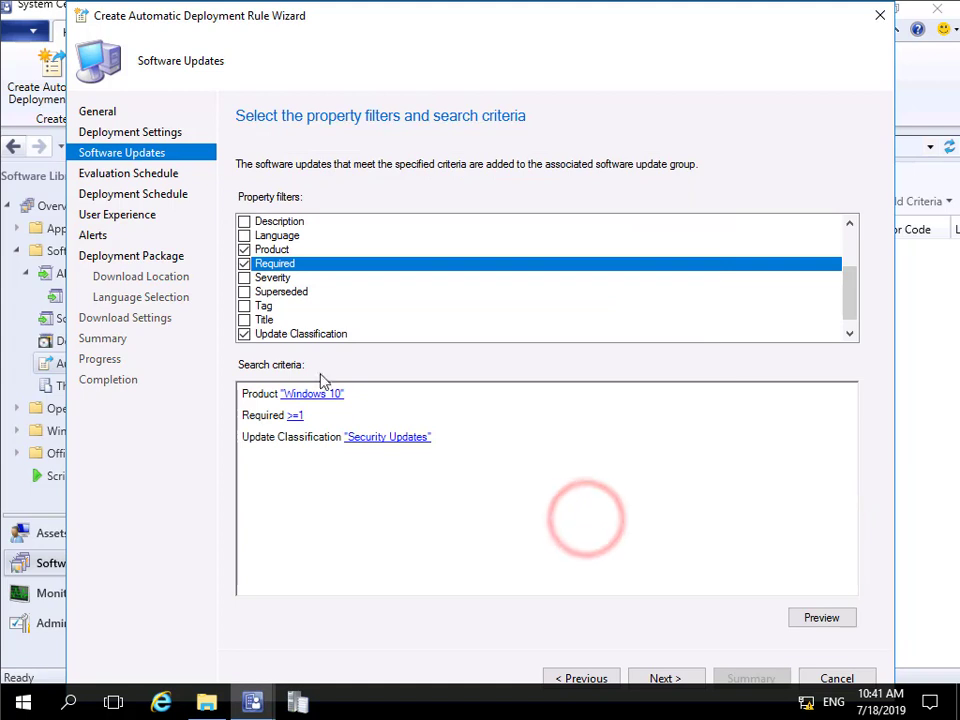
- Set the Update Classification criterion to Critical Updates only, excluding Security Updates, and preview the matching updates
{"action": "left_click", "coordinate": [386, 441]}
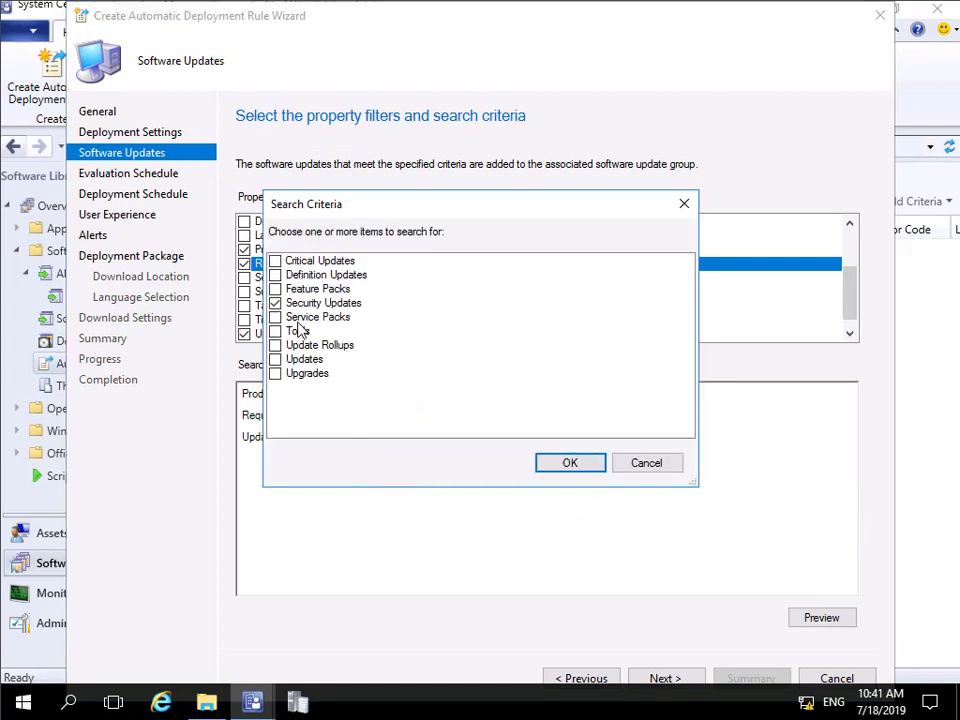
{"action": "left_click", "coordinate": [275, 261]}
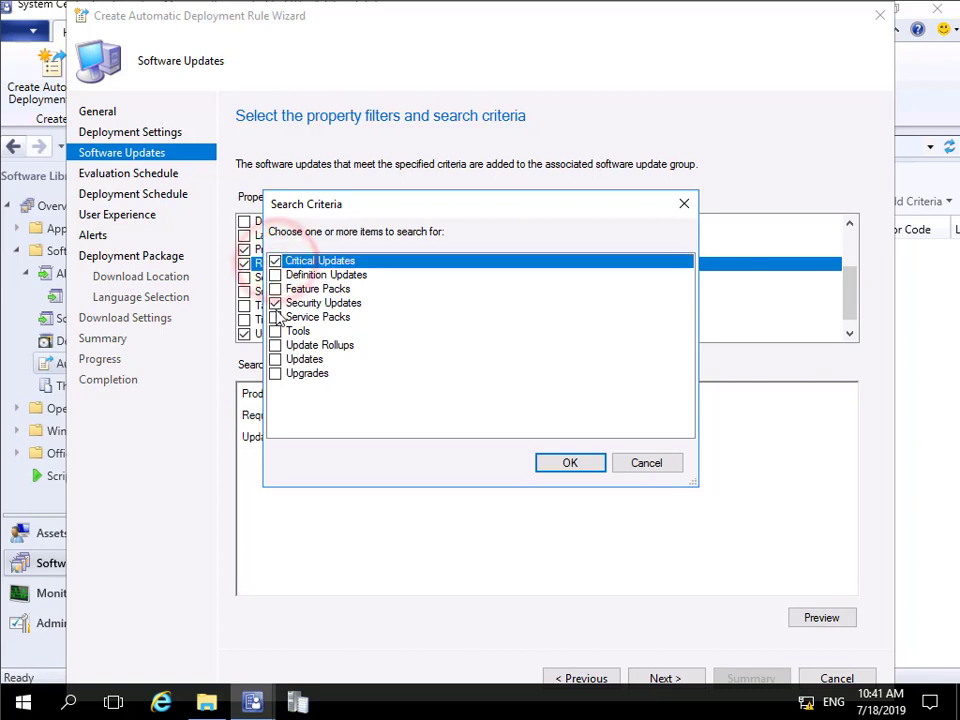
{"action": "left_click", "coordinate": [275, 303]}
{"action": "left_click", "coordinate": [565, 463]}
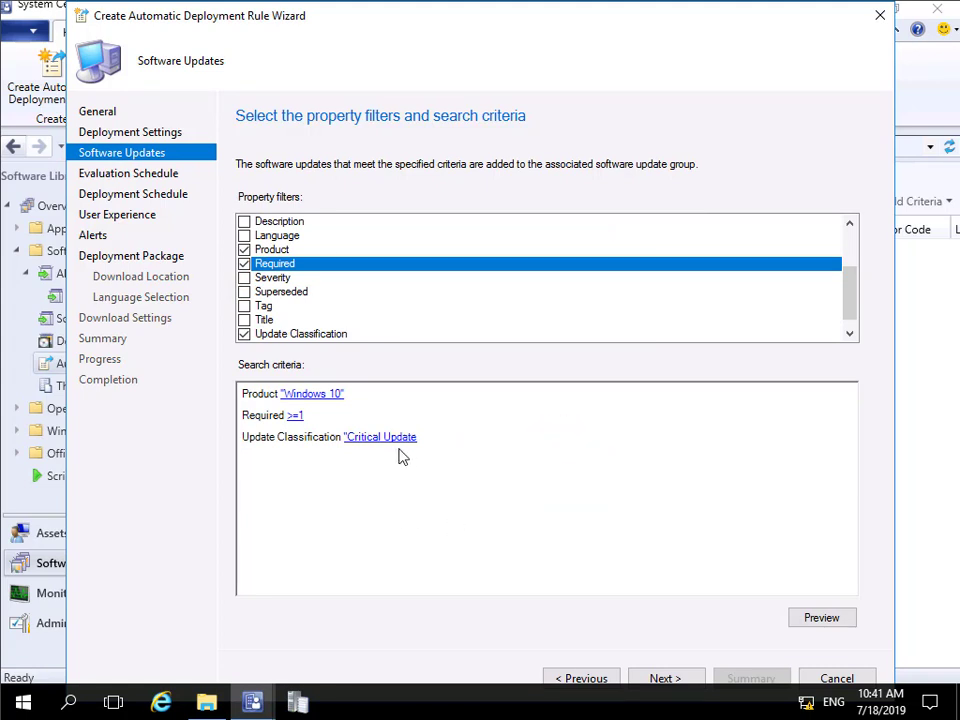
{"action": "left_click", "coordinate": [811, 616]}
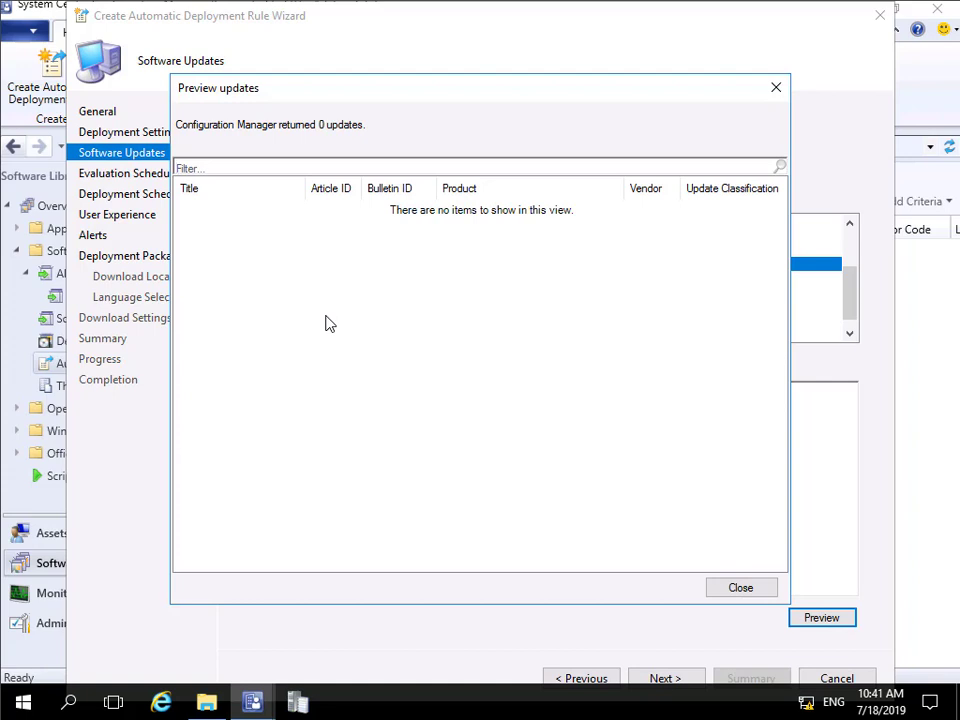
{"action": "left_click", "coordinate": [724, 586]}
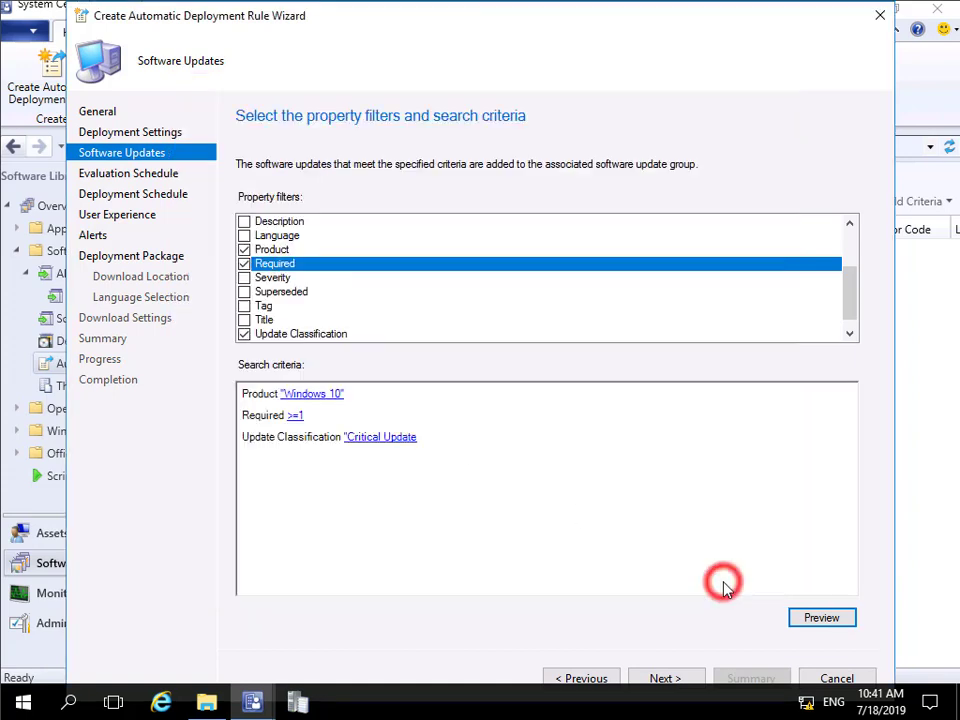
- Add Security Updates back to the Update Classification criterion and preview the matching updates again
{"action": "left_click", "coordinate": [381, 442]}
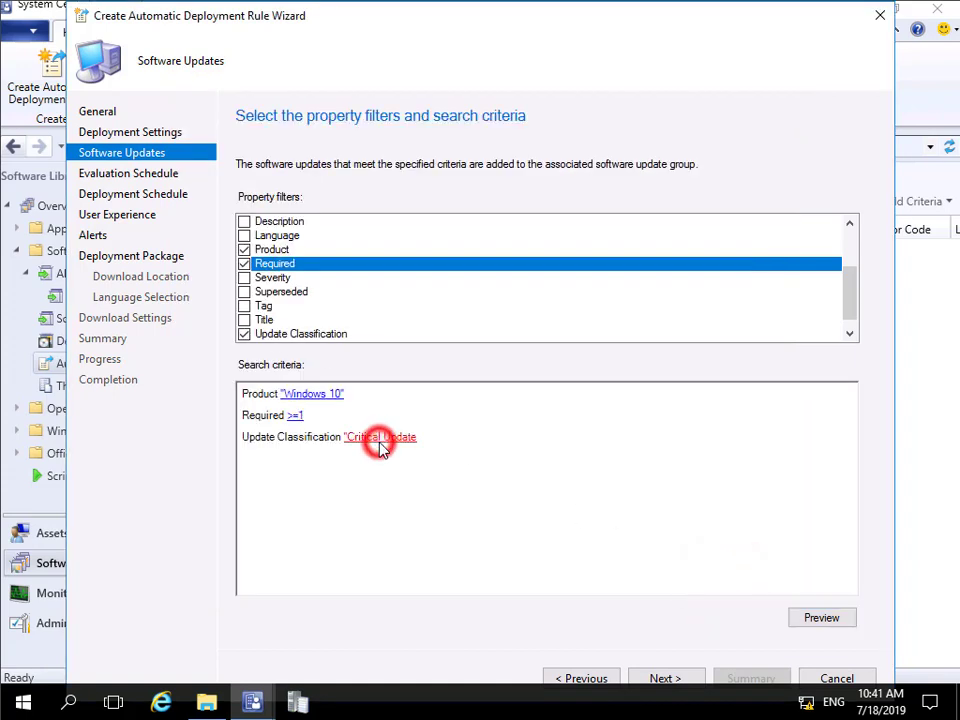
{"action": "left_click", "coordinate": [276, 303]}
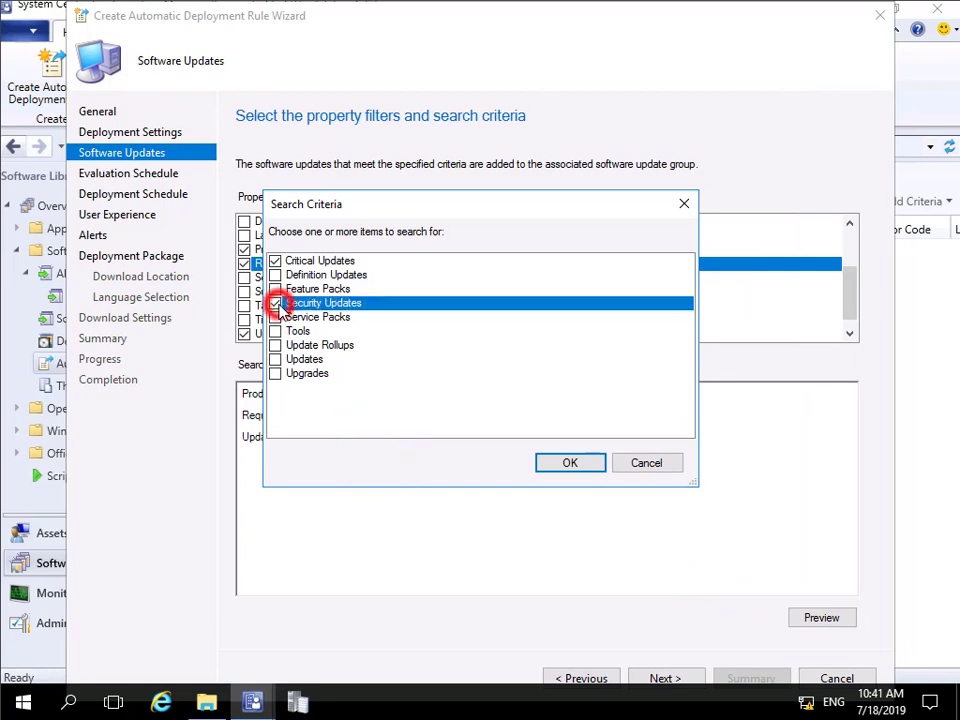
{"action": "left_click", "coordinate": [570, 464]}
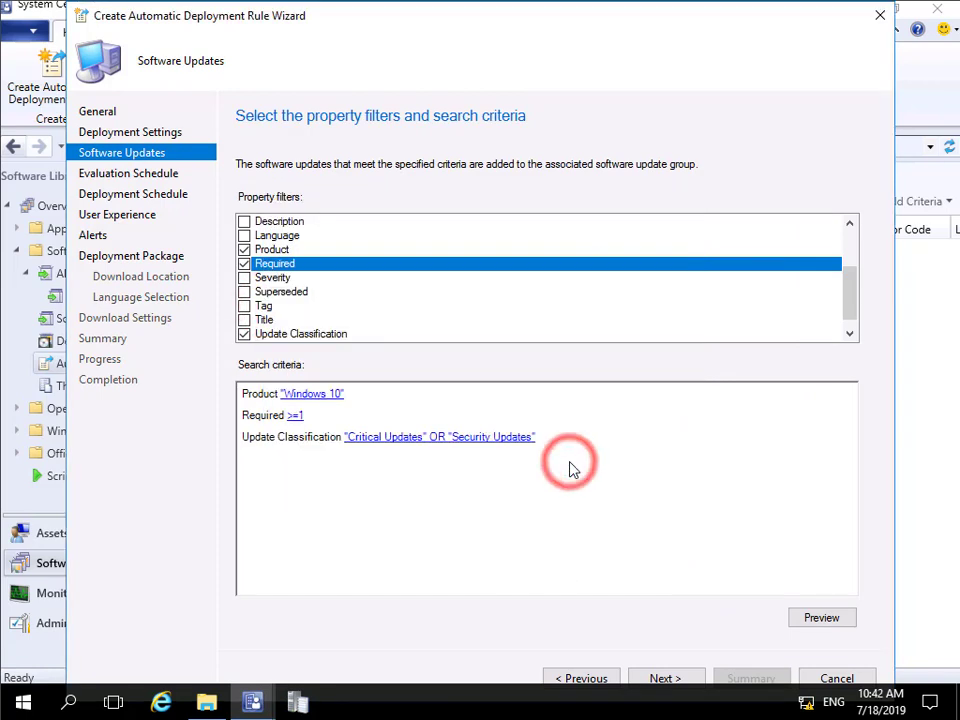
{"action": "left_click", "coordinate": [816, 617]}
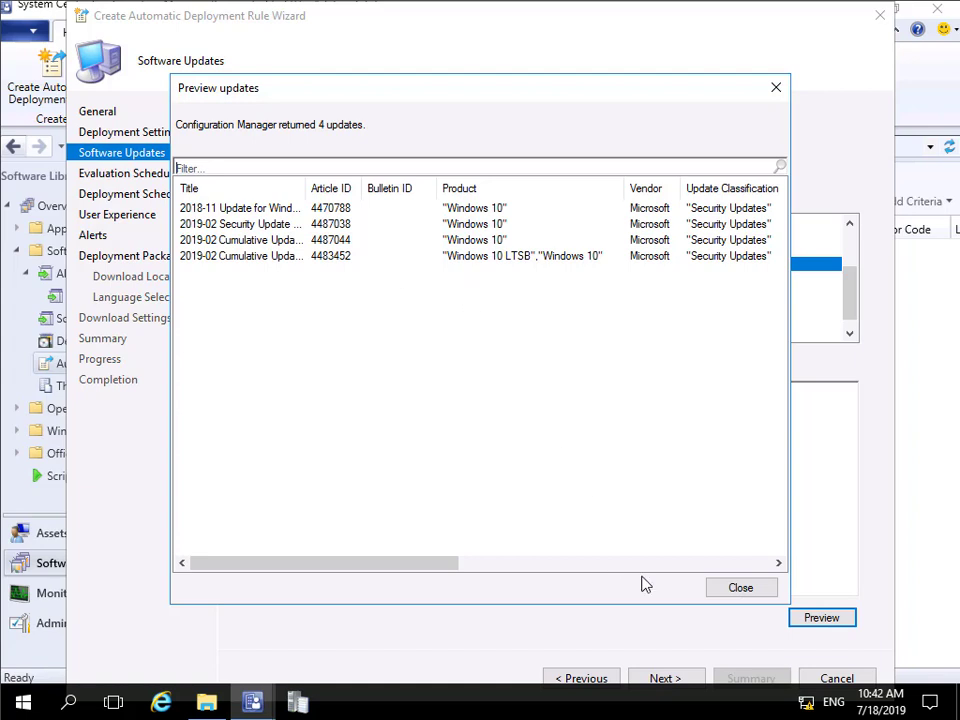
{"action": "left_click", "coordinate": [740, 588]}
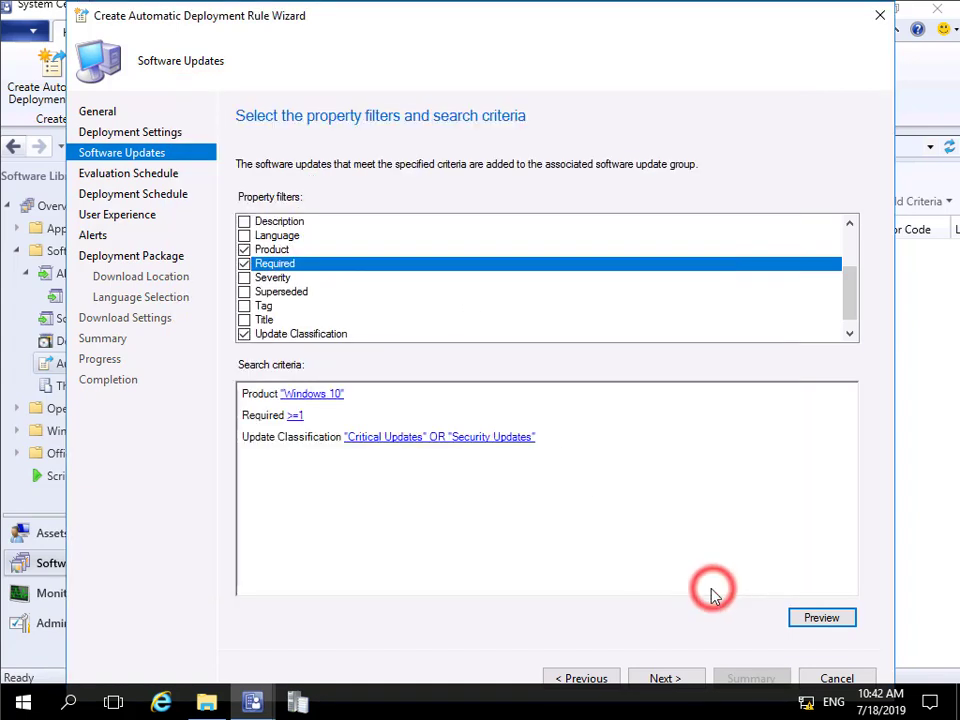
- Customize the rule's evaluation schedule to recur every 2 days and accept it
{"action": "left_click", "coordinate": [664, 678]}
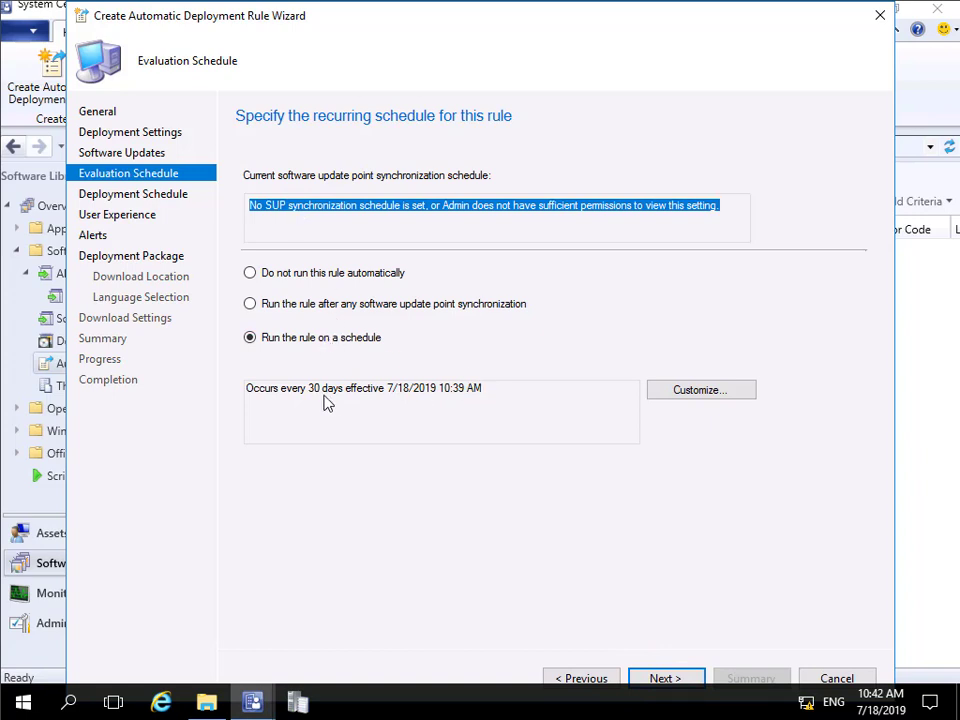
{"action": "left_click", "coordinate": [675, 391]}
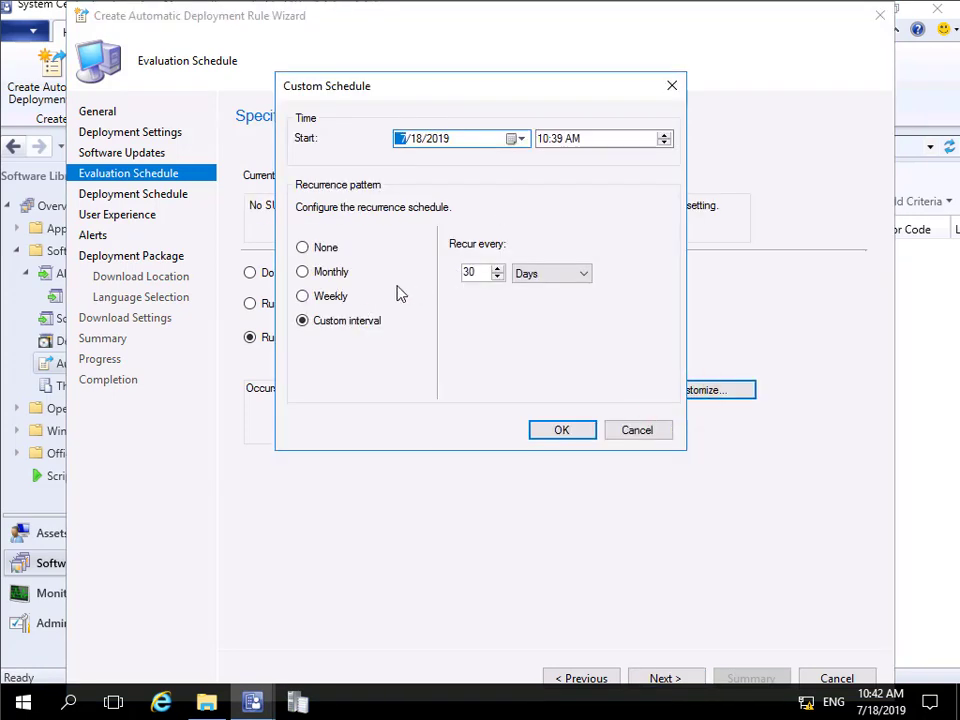
{"action": "double_click", "coordinate": [474, 274]}
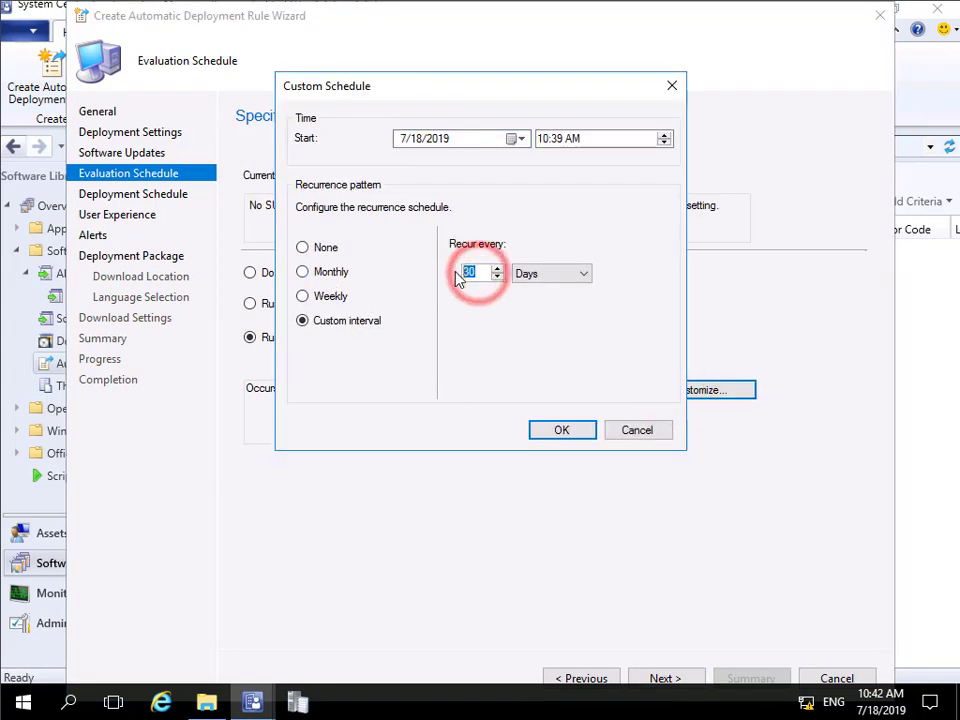
{"action": "type", "text": "2"}
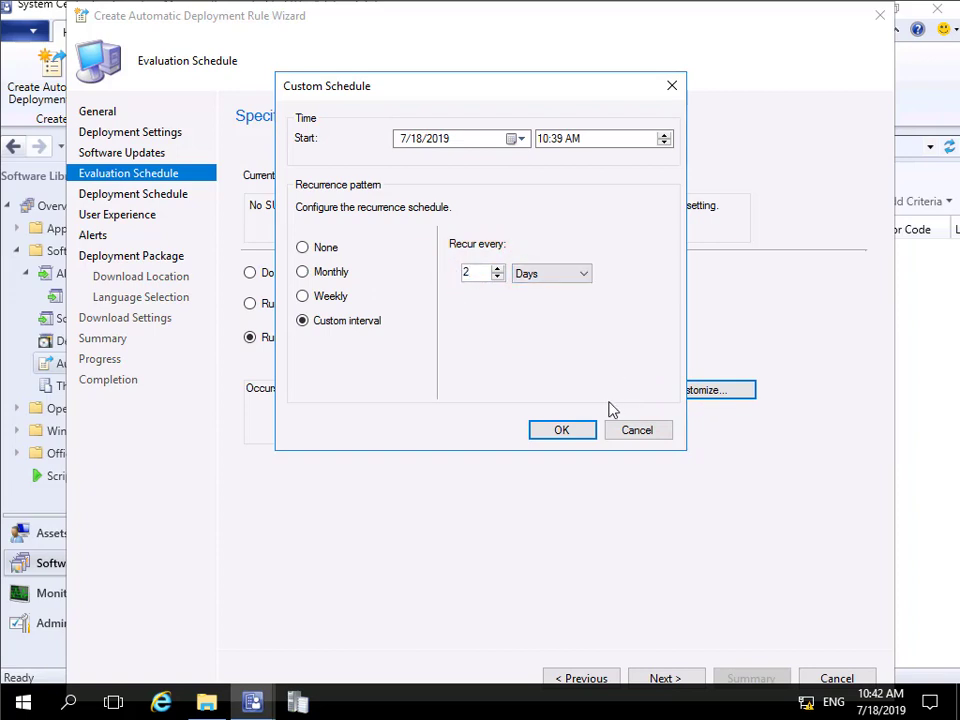
{"action": "left_click", "coordinate": [574, 435]}
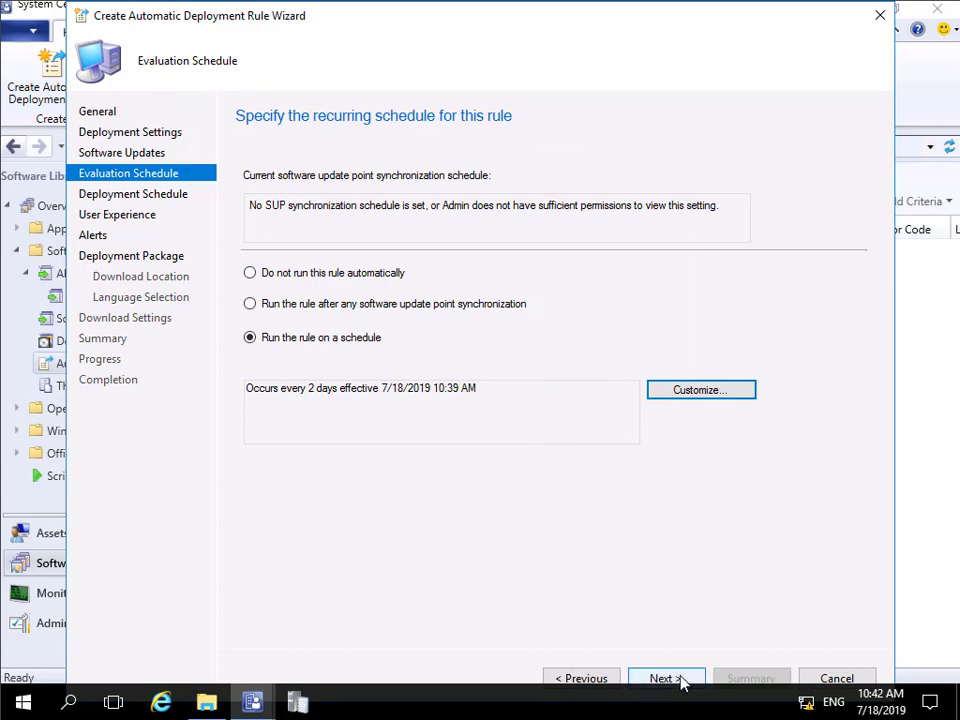
{"action": "left_click", "coordinate": [679, 679]}
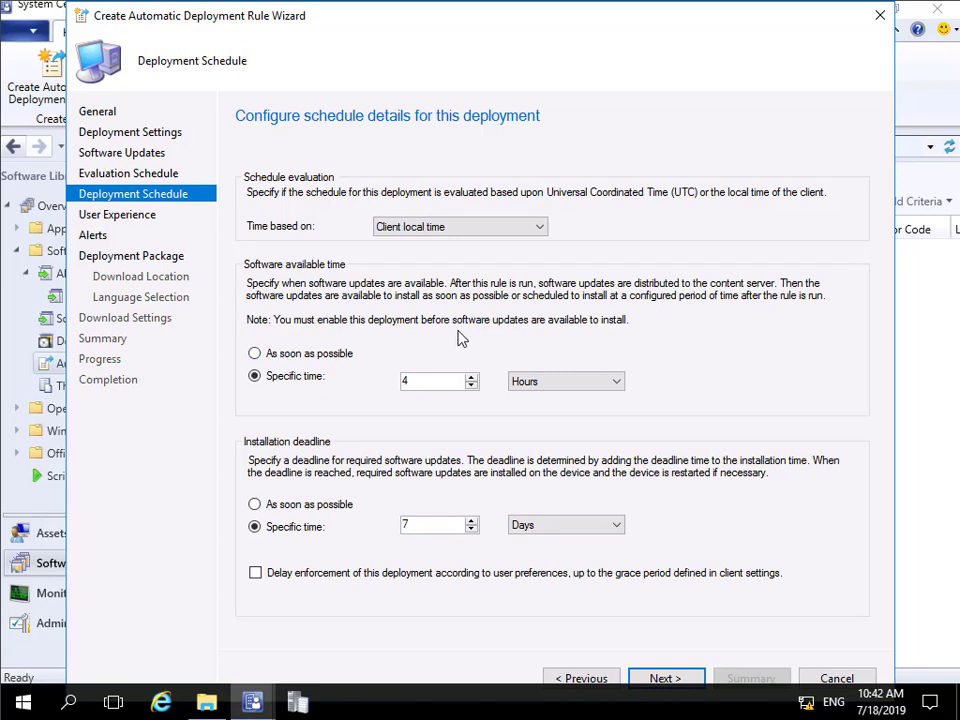
- Make the software updates available as soon as possible and accept the deployment schedule and user experience settings
{"action": "left_click", "coordinate": [311, 358]}
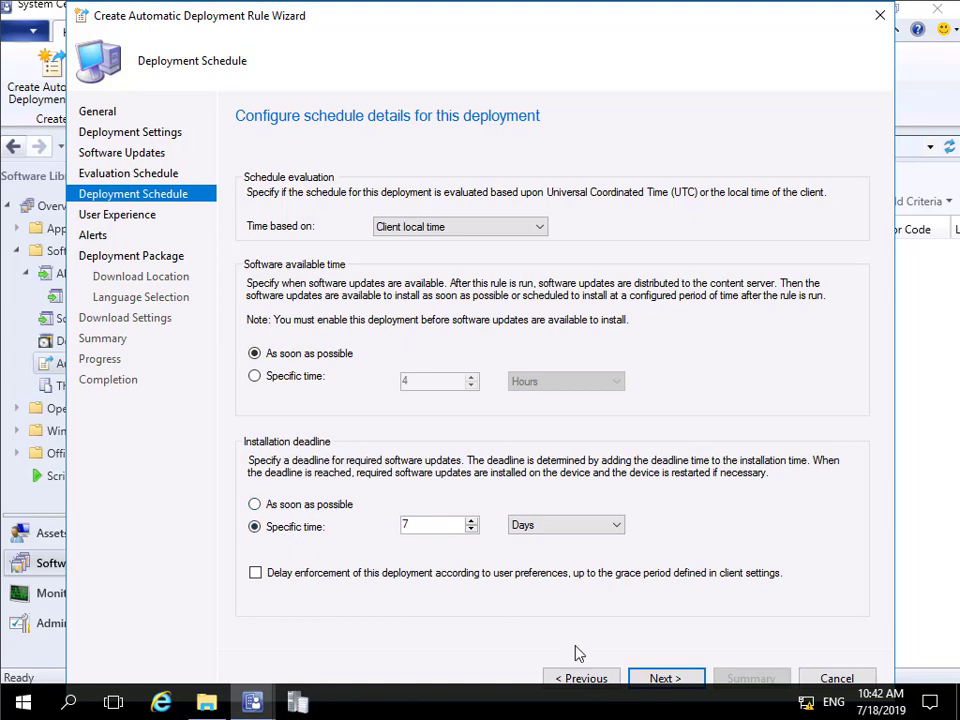
{"action": "left_click", "coordinate": [647, 678]}
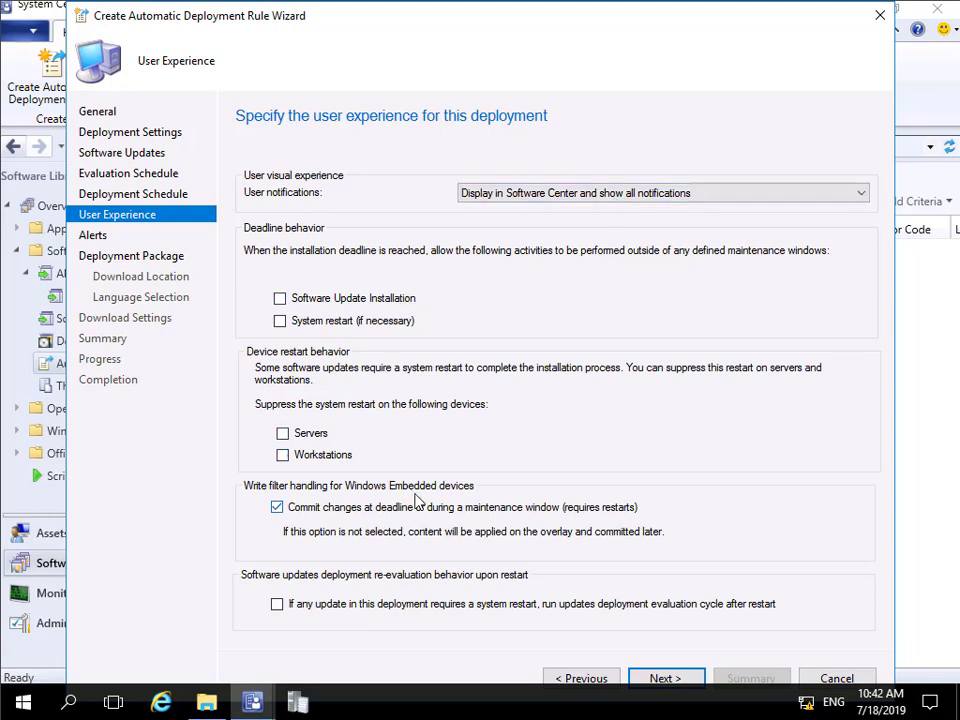
{"action": "left_click", "coordinate": [657, 679]}
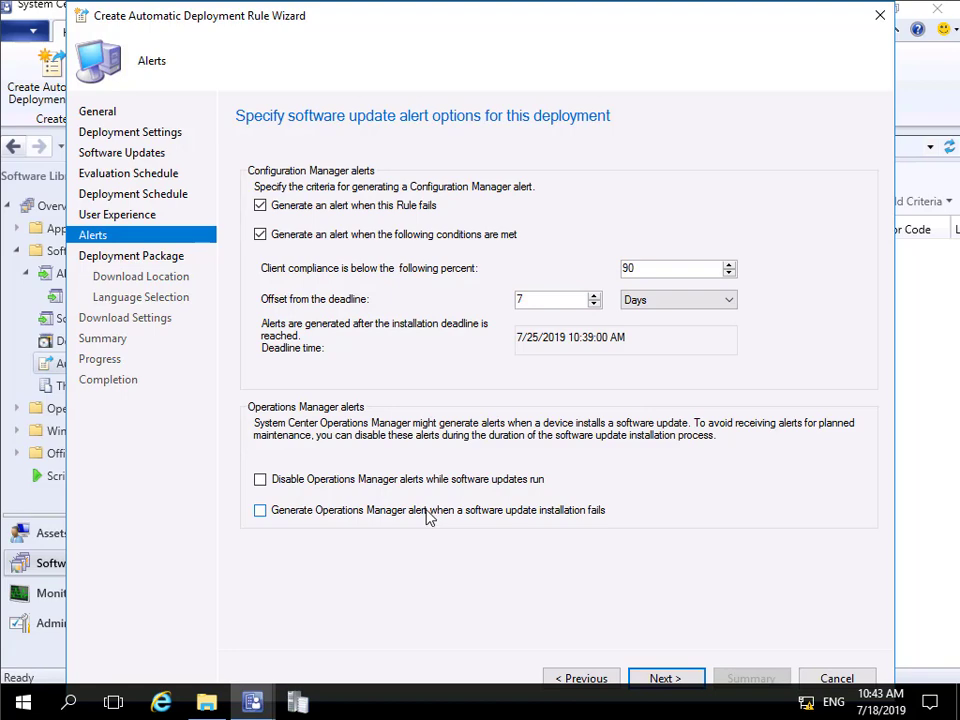
- Accept the alert options and create a new deployment package named AutoDeployment with package source \\lon-cfg\e$\source\autoupdate
{"action": "left_click", "coordinate": [656, 678]}
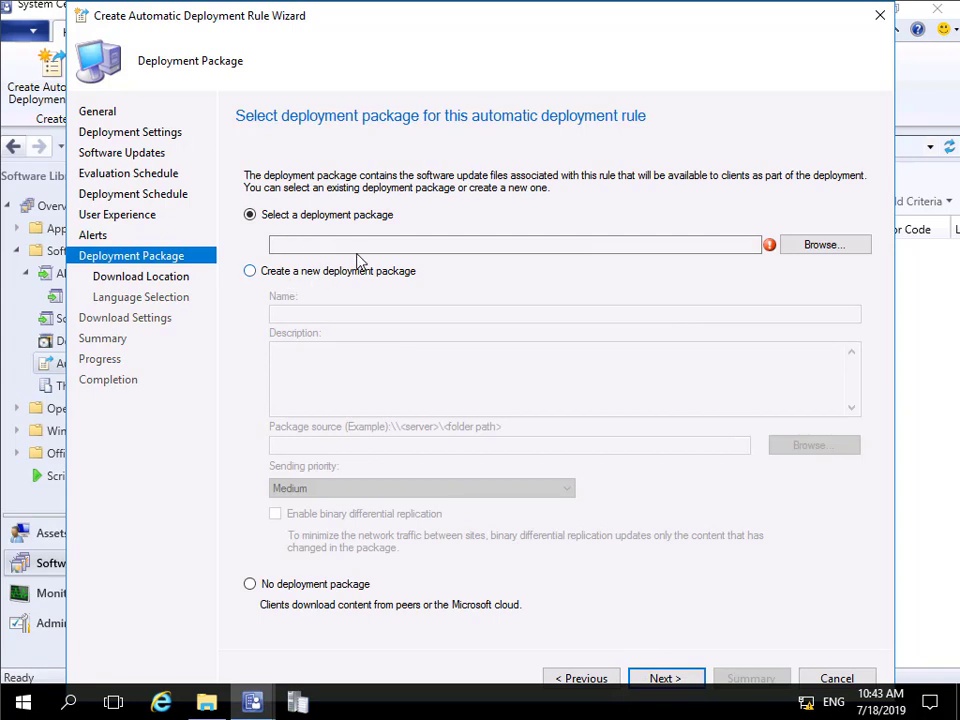
{"action": "left_click", "coordinate": [250, 271]}
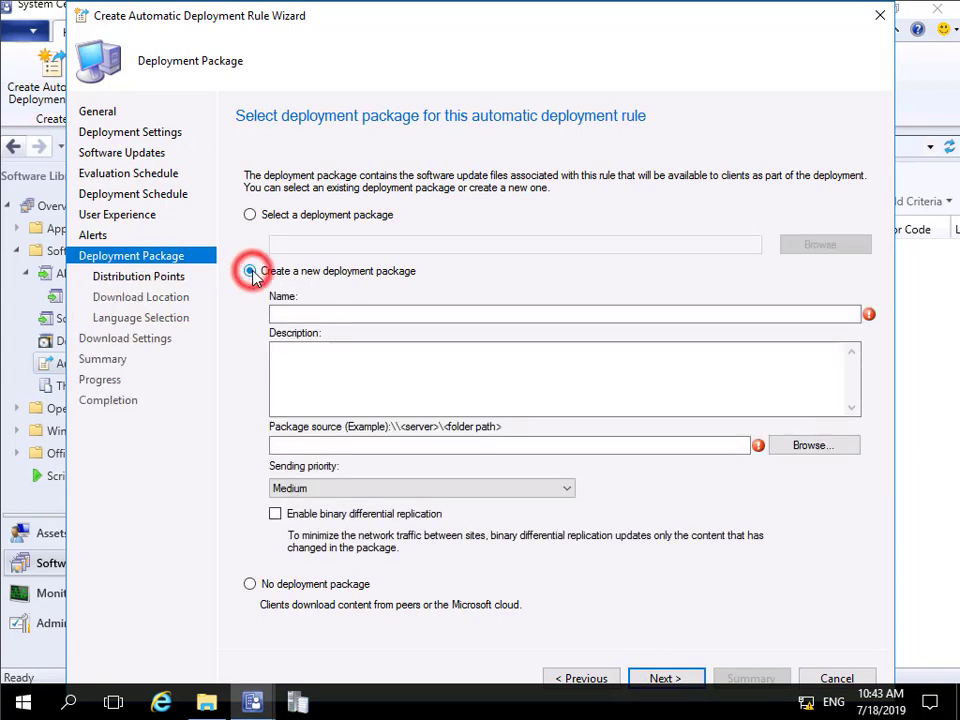
{"action": "left_click", "coordinate": [321, 314]}
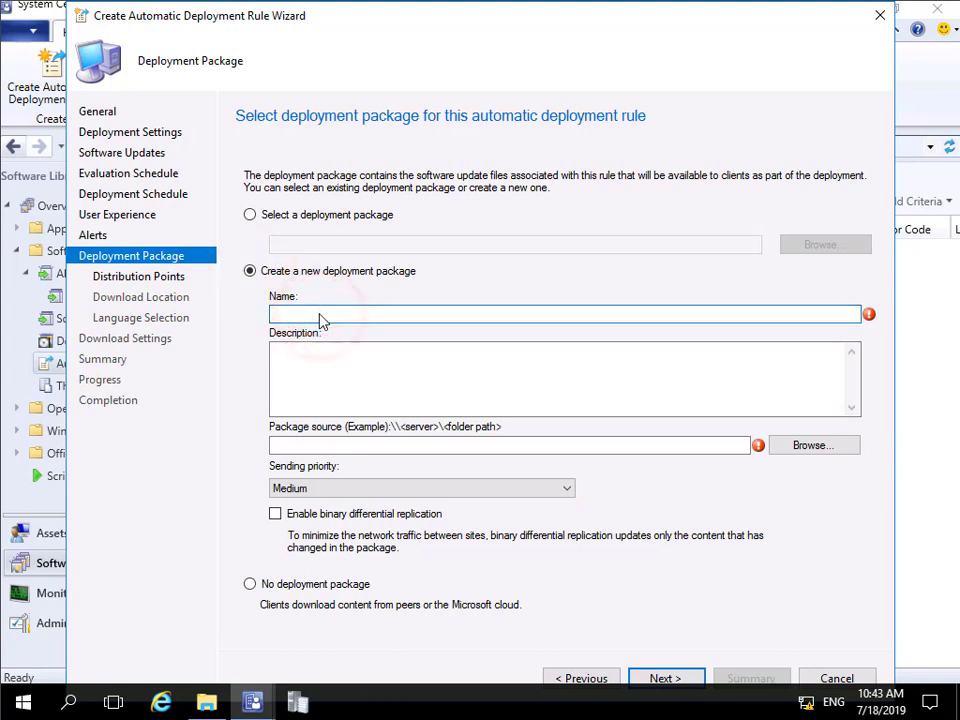
{"action": "type", "text": "AutoDeployment"}
{"action": "key", "text": "Tab"}
{"action": "key", "text": "Tab"}
{"action": "type", "text": "\\lon-cfg\\e$\\source\\autoupdate"}
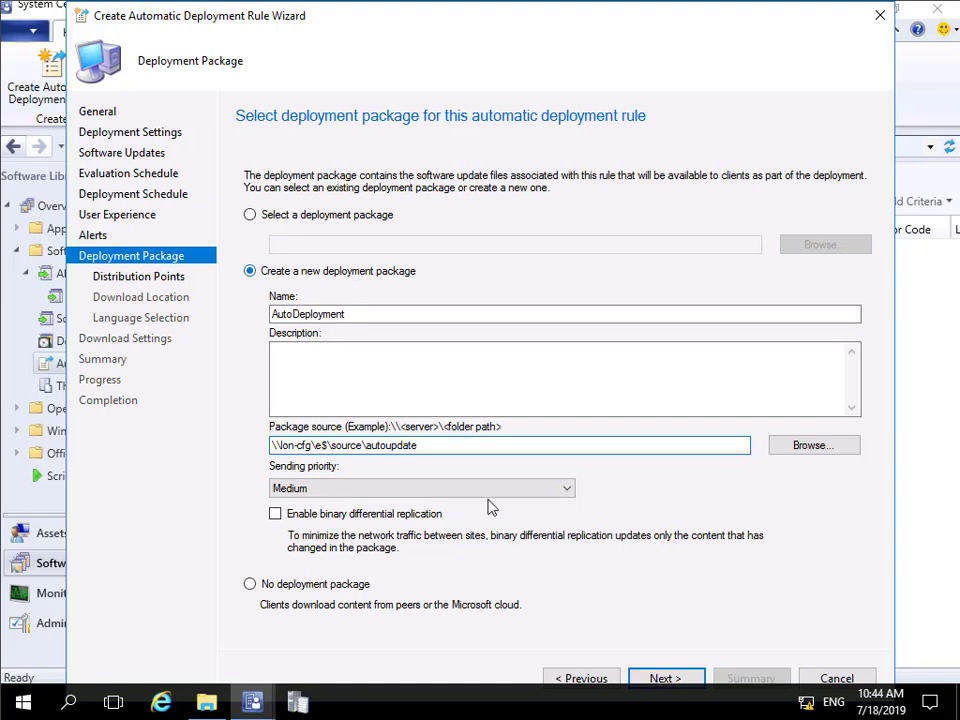
{"action": "left_click", "coordinate": [655, 680]}
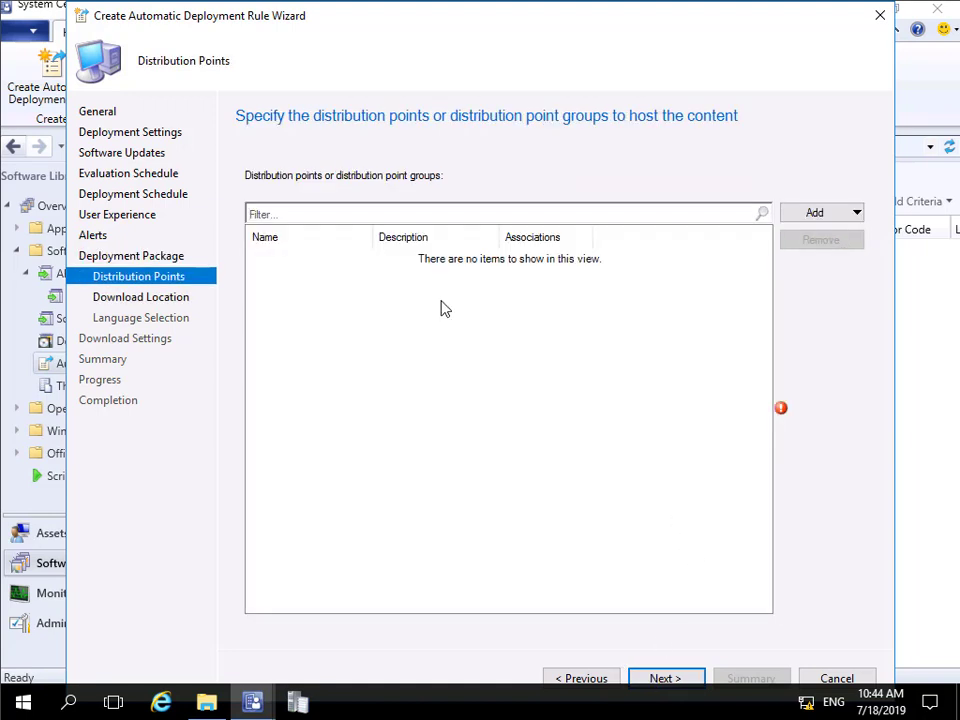
- Add the distribution point LON-CFG.ADATUM.COM to host the package content and accept it
{"action": "left_click", "coordinate": [807, 213]}
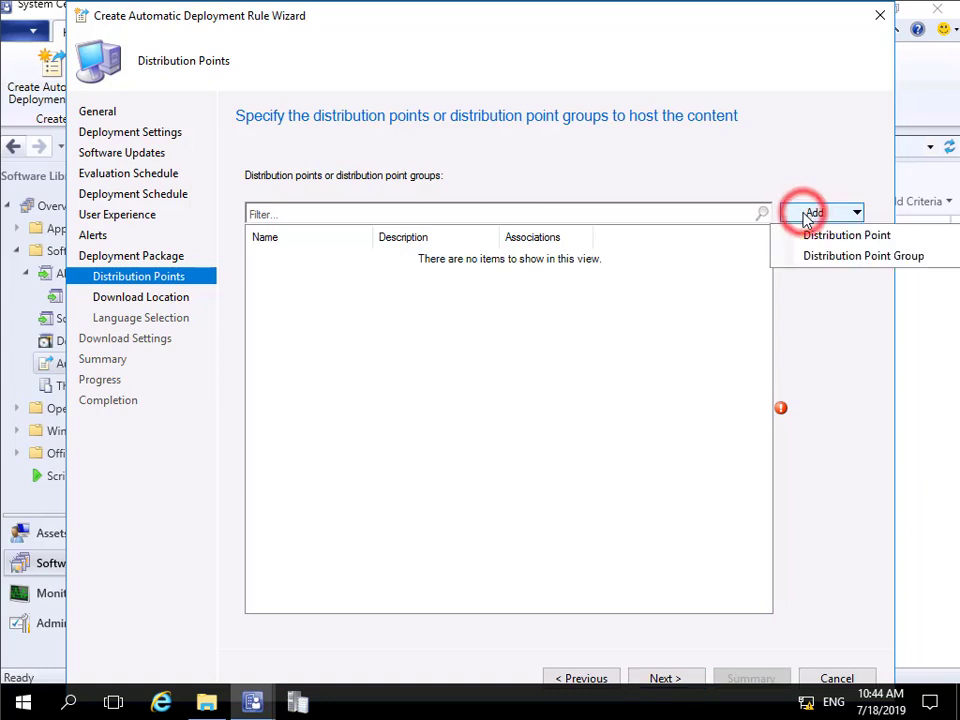
{"action": "left_click", "coordinate": [822, 237]}
{"action": "left_click", "coordinate": [231, 273]}
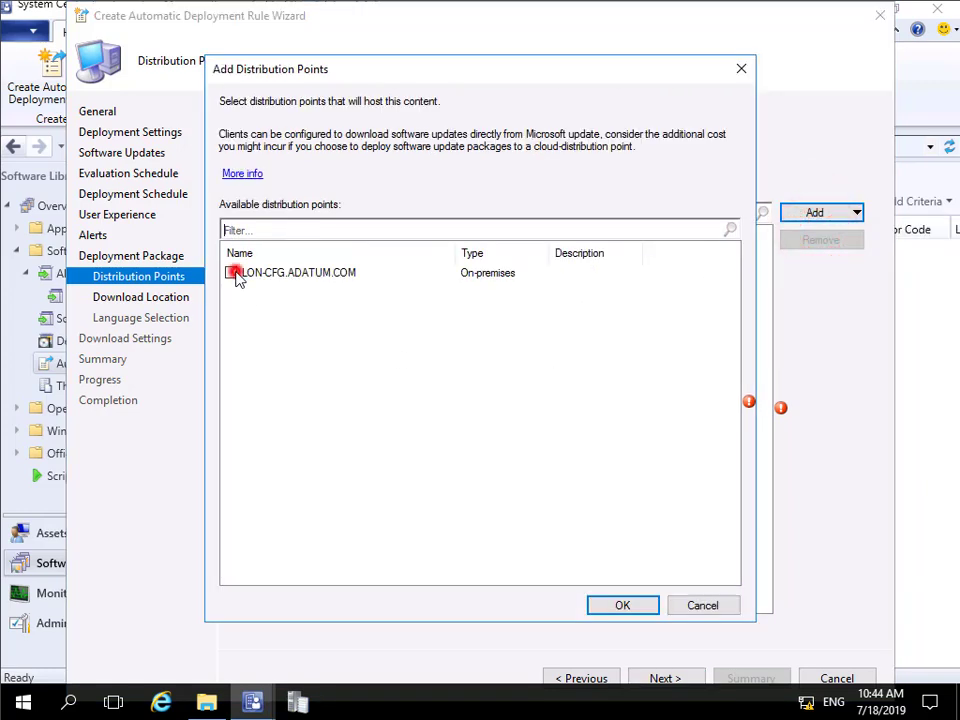
{"action": "left_click", "coordinate": [619, 605]}
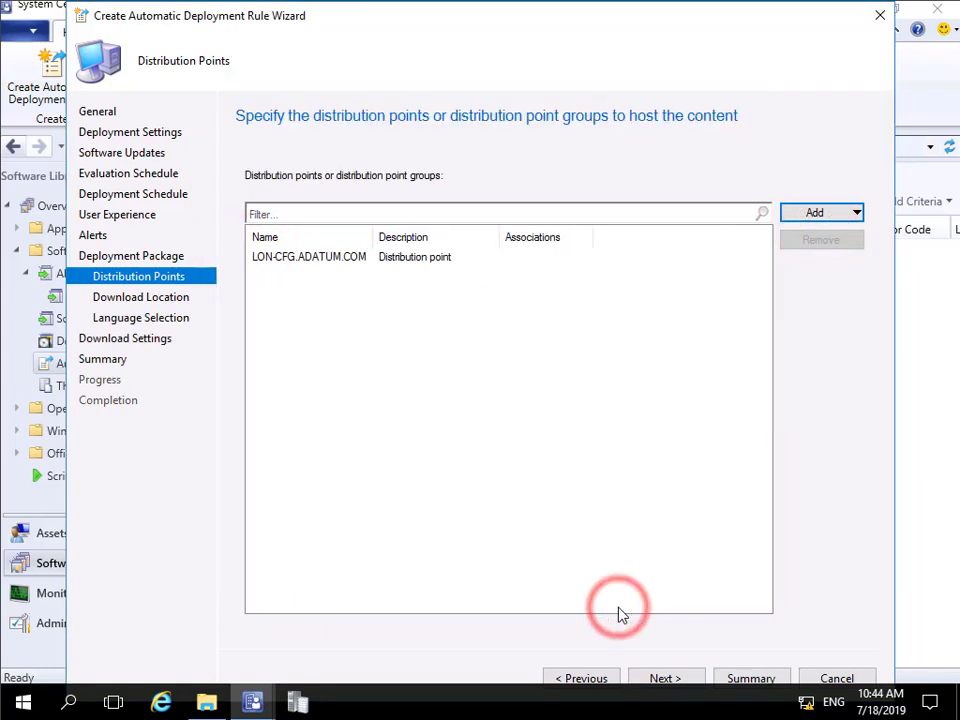
{"action": "left_click", "coordinate": [650, 679]}
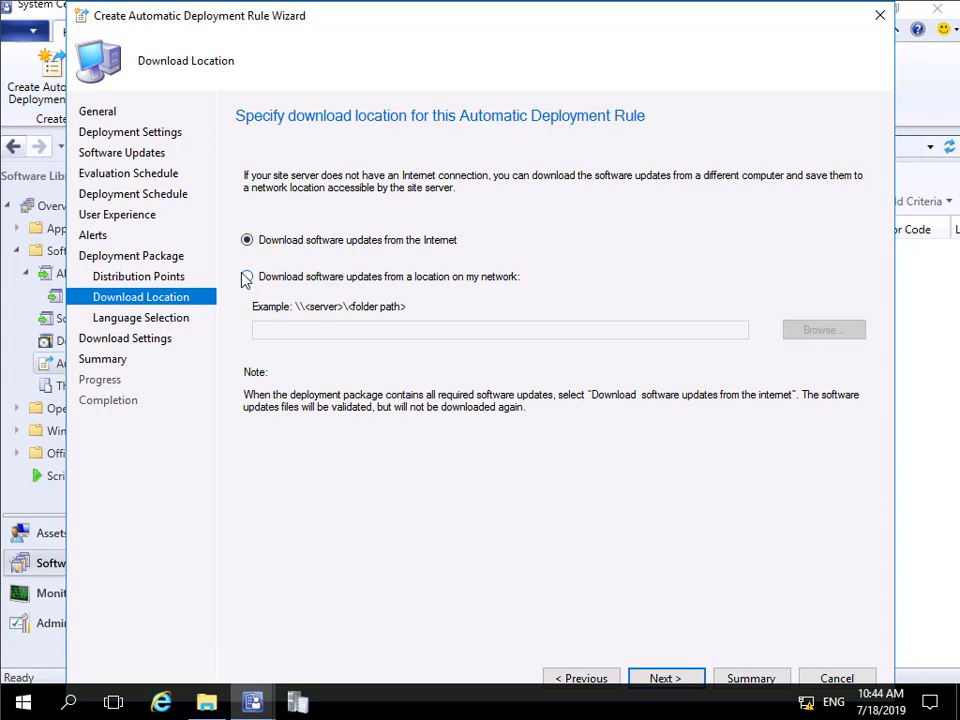
- Set updates to download from the network location \\lon-cfg\e$\software\updates and accept the language and download settings
{"action": "left_click", "coordinate": [250, 278]}
{"action": "left_click", "coordinate": [293, 331]}
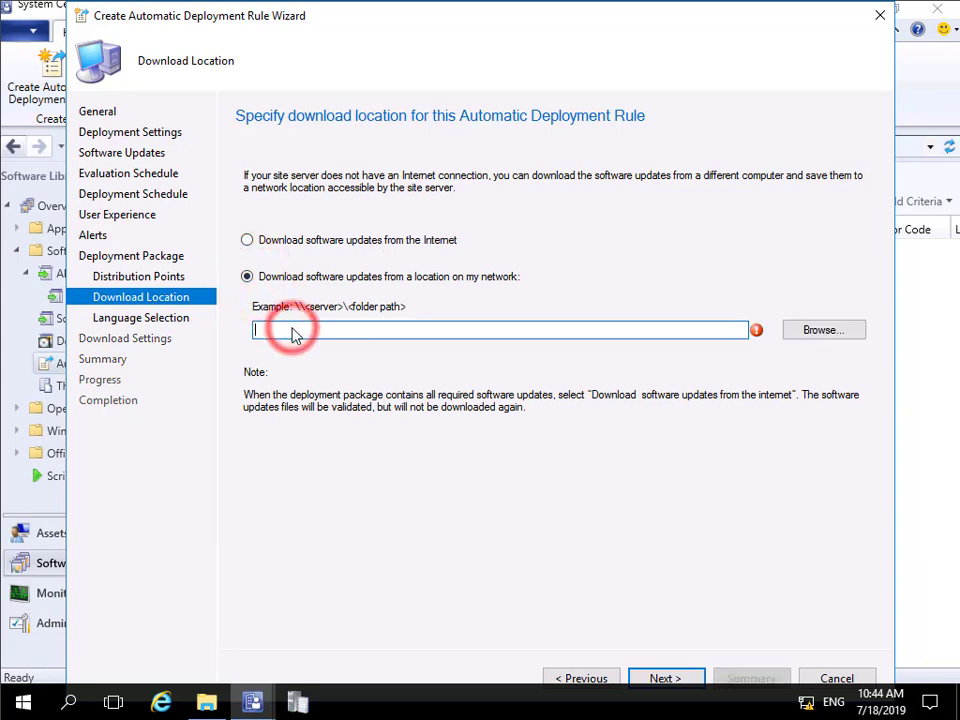
{"action": "type", "text": "\\\\lon-cfg\\e$\\software\\updates"}
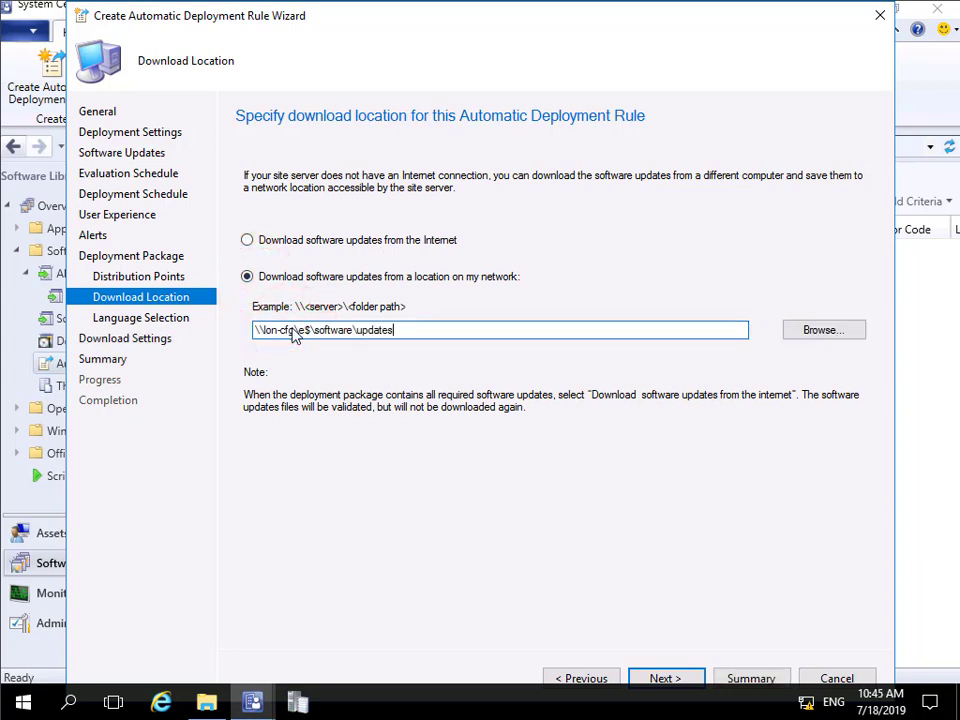
{"action": "left_click", "coordinate": [699, 677]}
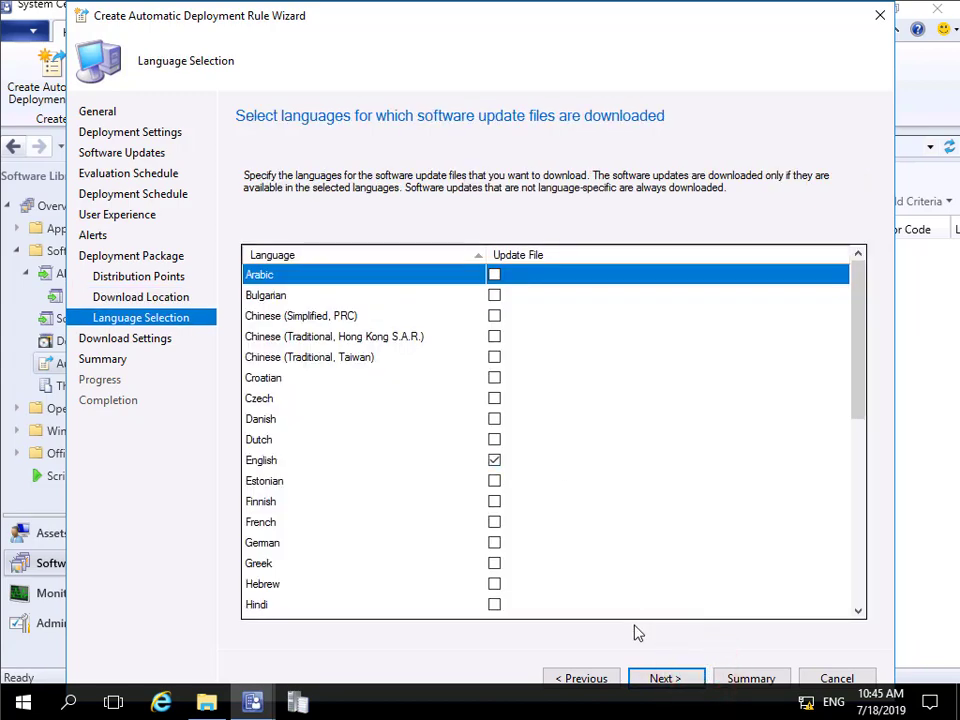
{"action": "left_click", "coordinate": [663, 679]}
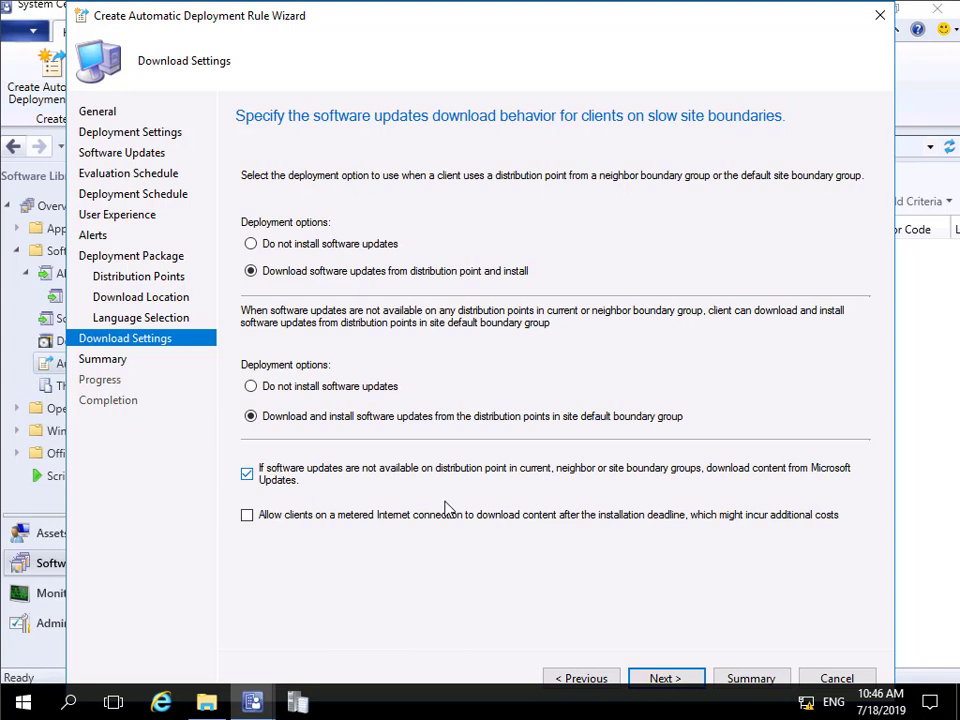
{"action": "left_click", "coordinate": [650, 679]}
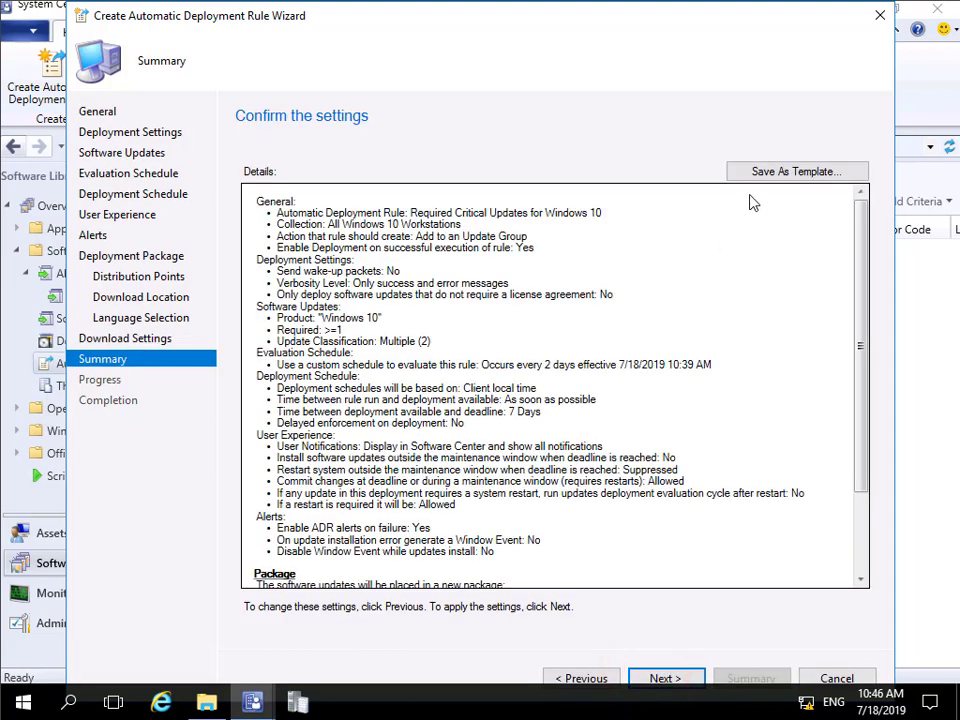
- Check the template options without saving a template, and finish creating the automatic deployment rule
{"action": "left_click", "coordinate": [750, 172]}
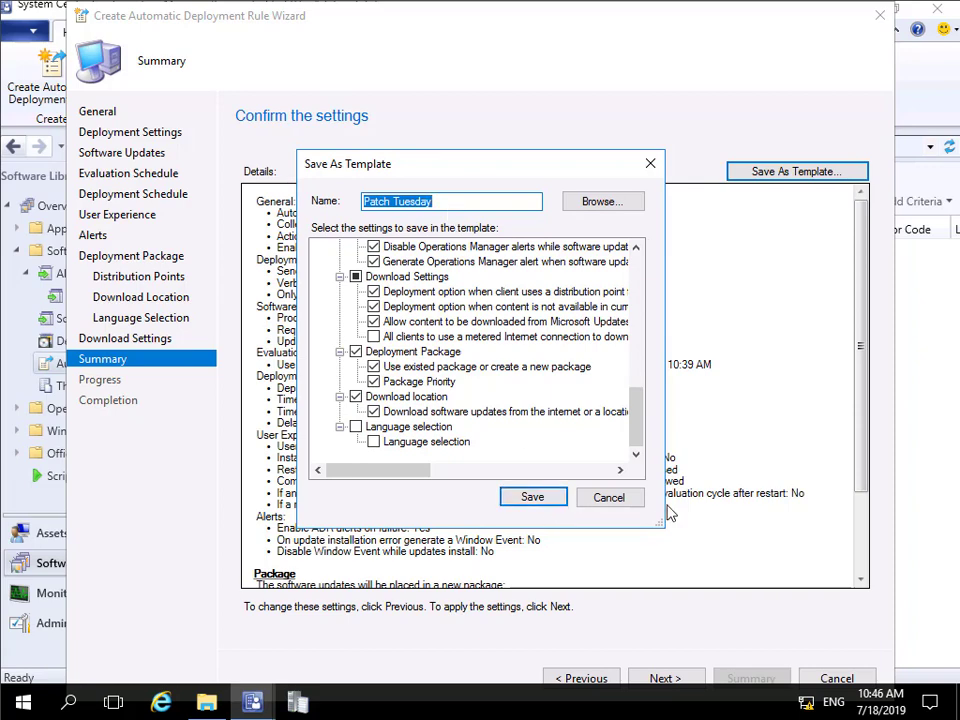
{"action": "left_click", "coordinate": [624, 500]}
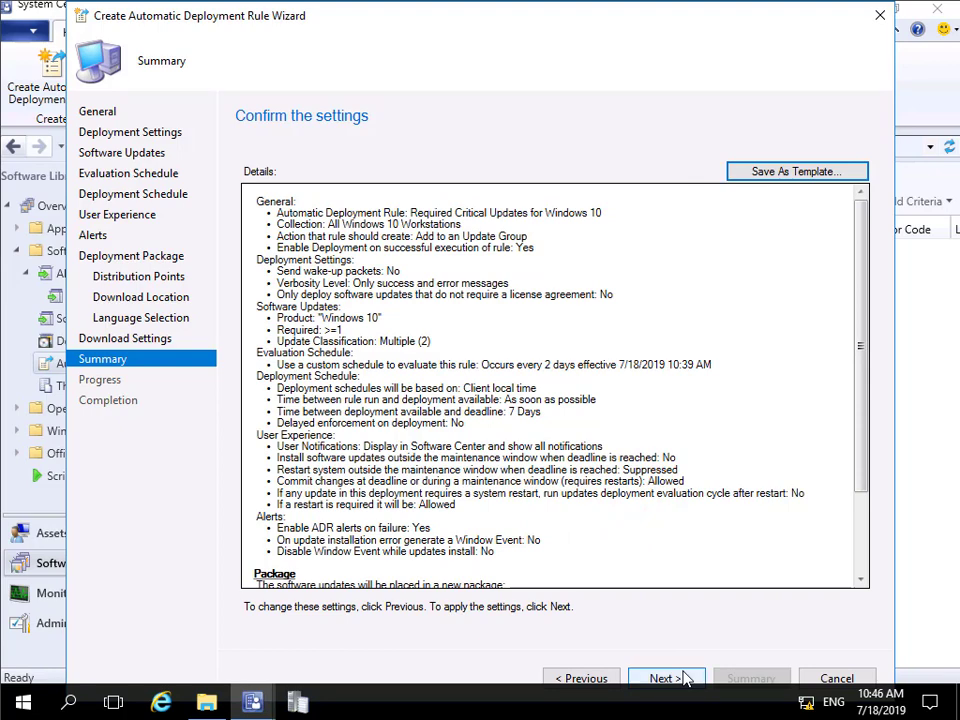
{"action": "left_click", "coordinate": [683, 679]}
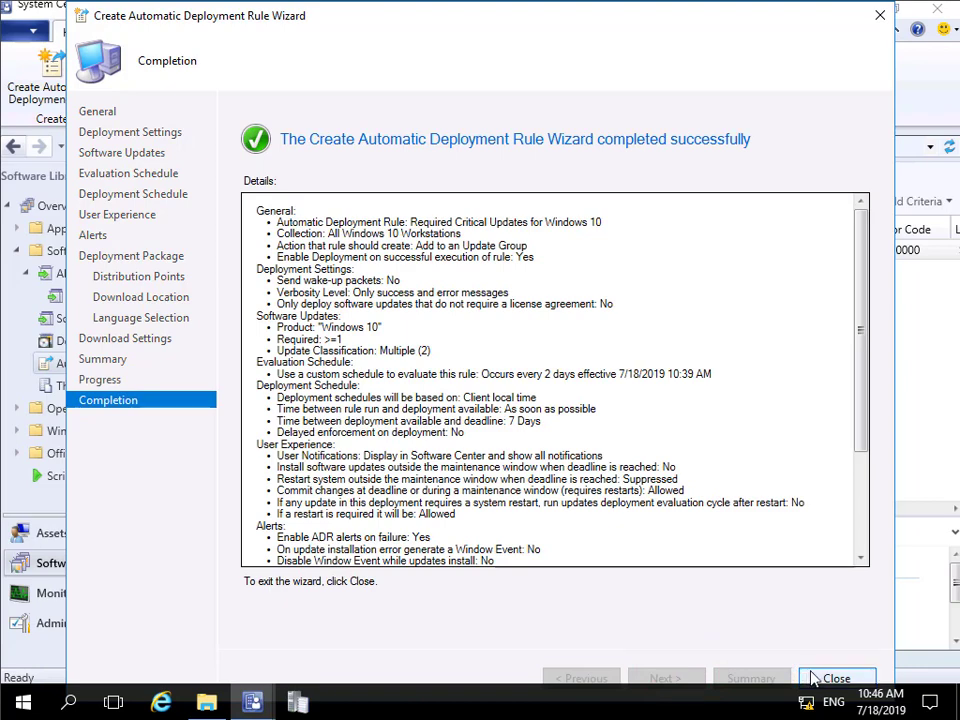
{"action": "left_click", "coordinate": [832, 678]}
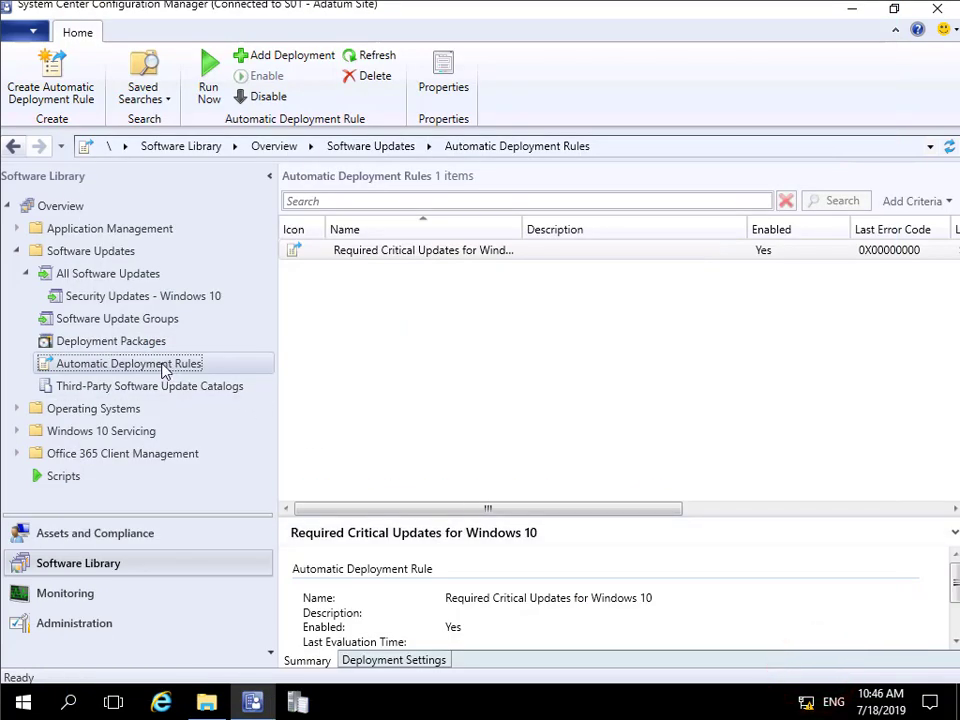
- Run the Required Critical Updates for Windows 10 automatic deployment rule immediately and acknowledge the notice
{"action": "left_click", "coordinate": [458, 252]}
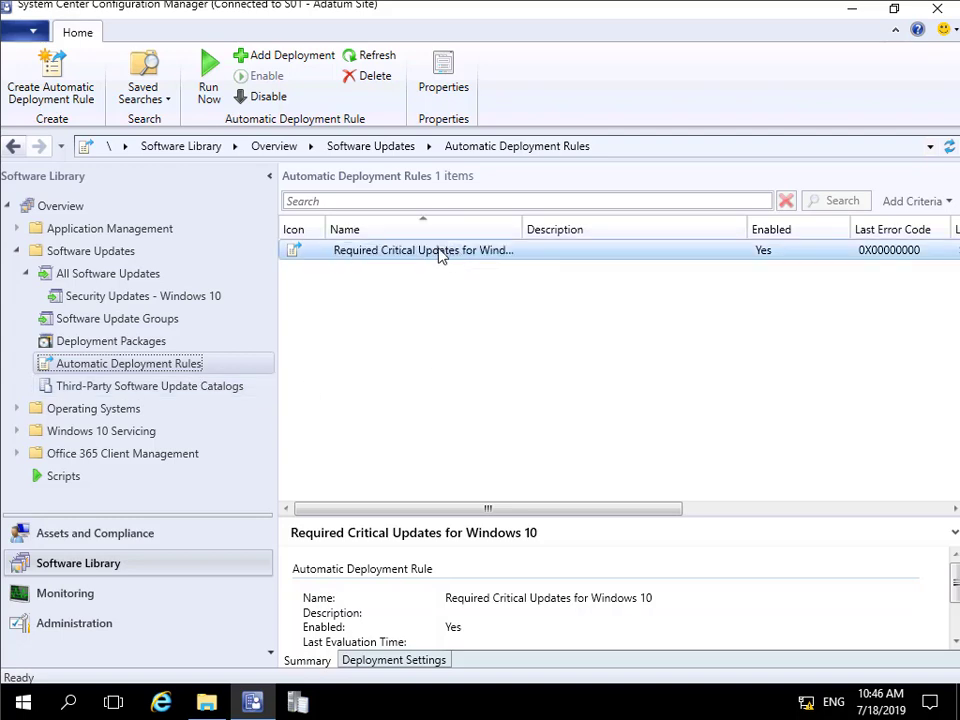
{"action": "left_click", "coordinate": [399, 255]}
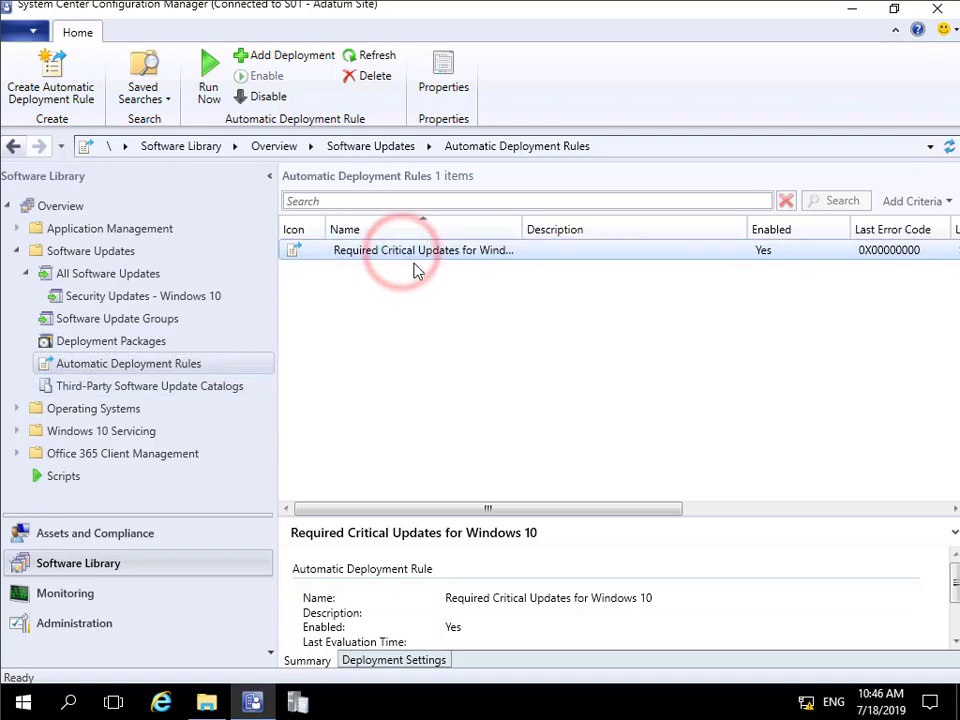
{"action": "left_click", "coordinate": [207, 93]}
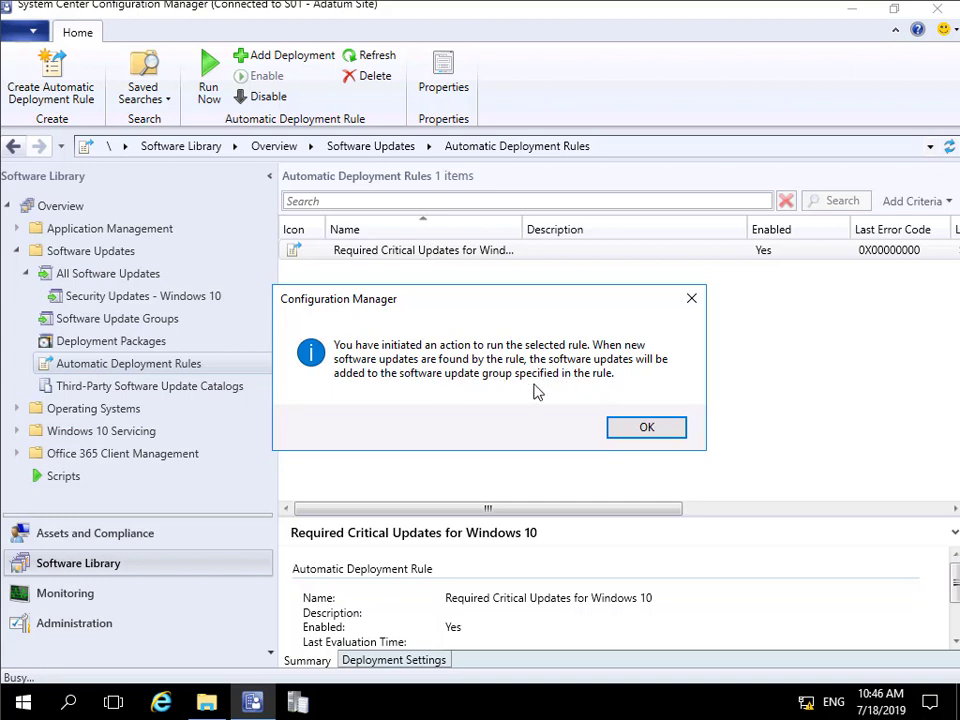
{"action": "left_click", "coordinate": [622, 430]}
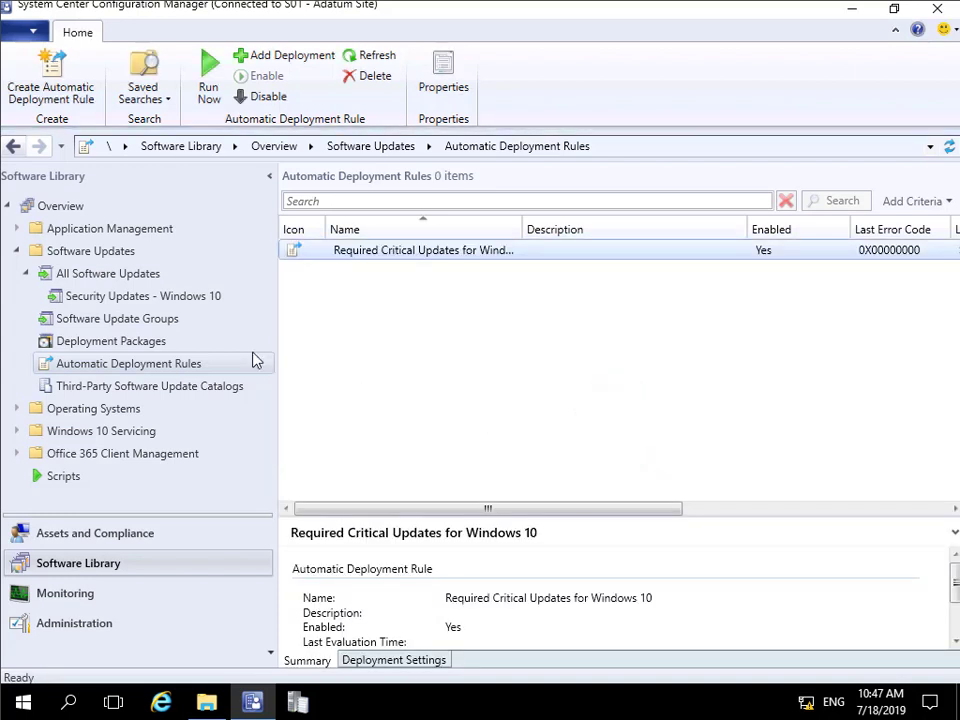
- Examine the Required Critical Updates for Windows 10 software update group's details, widening the Created By column to read it in full
{"action": "left_click", "coordinate": [148, 321]}
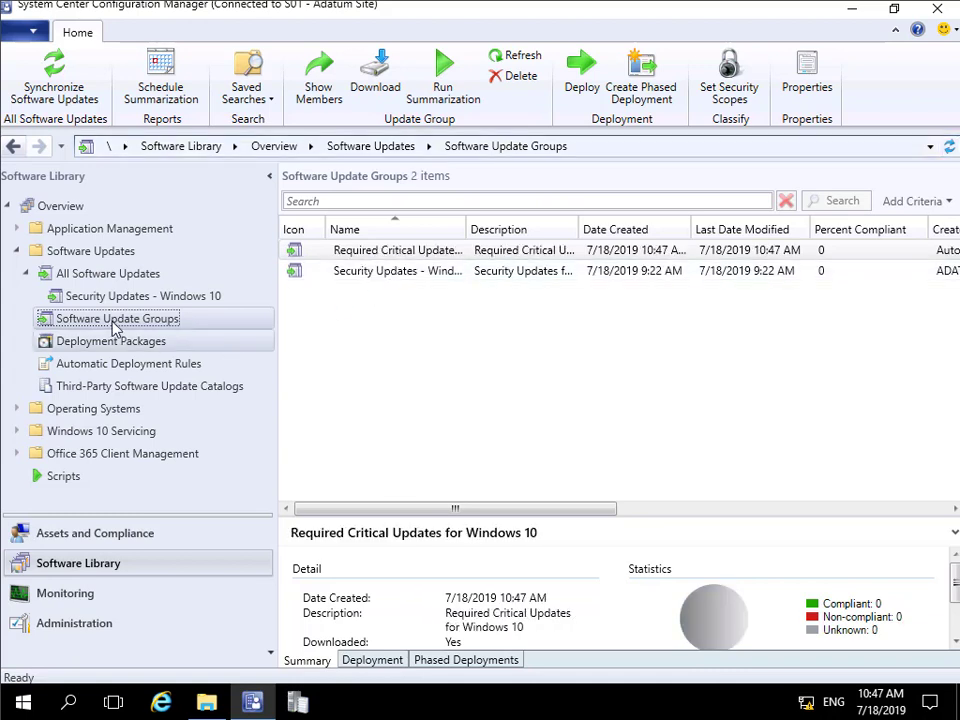
{"action": "left_click", "coordinate": [375, 252]}
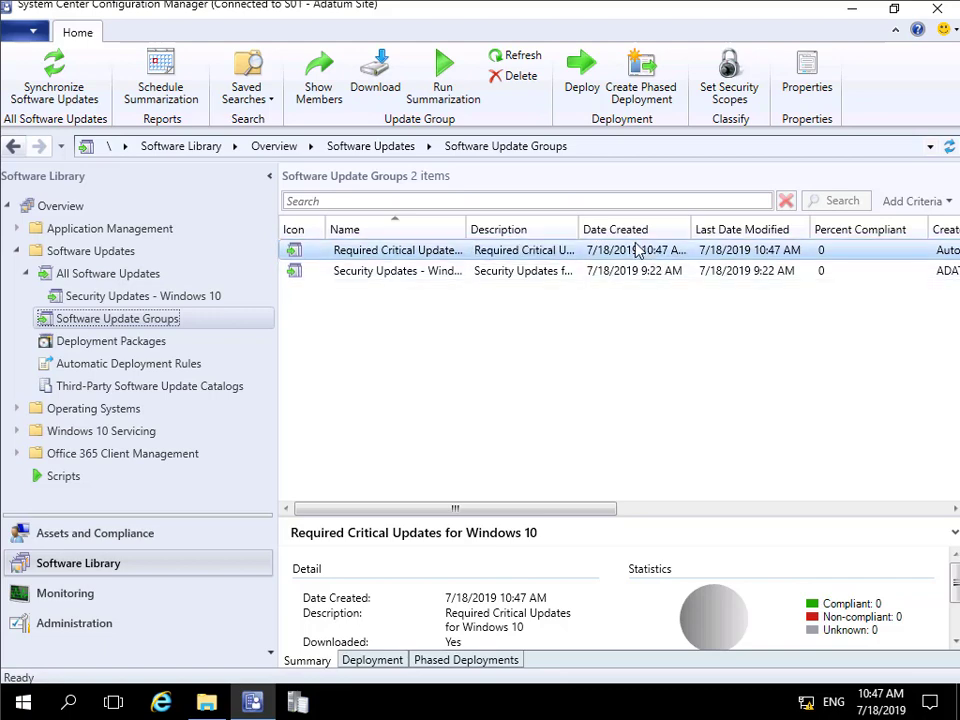
{"action": "left_click_drag", "start_coordinate": [601, 510], "coordinate": [758, 500]}
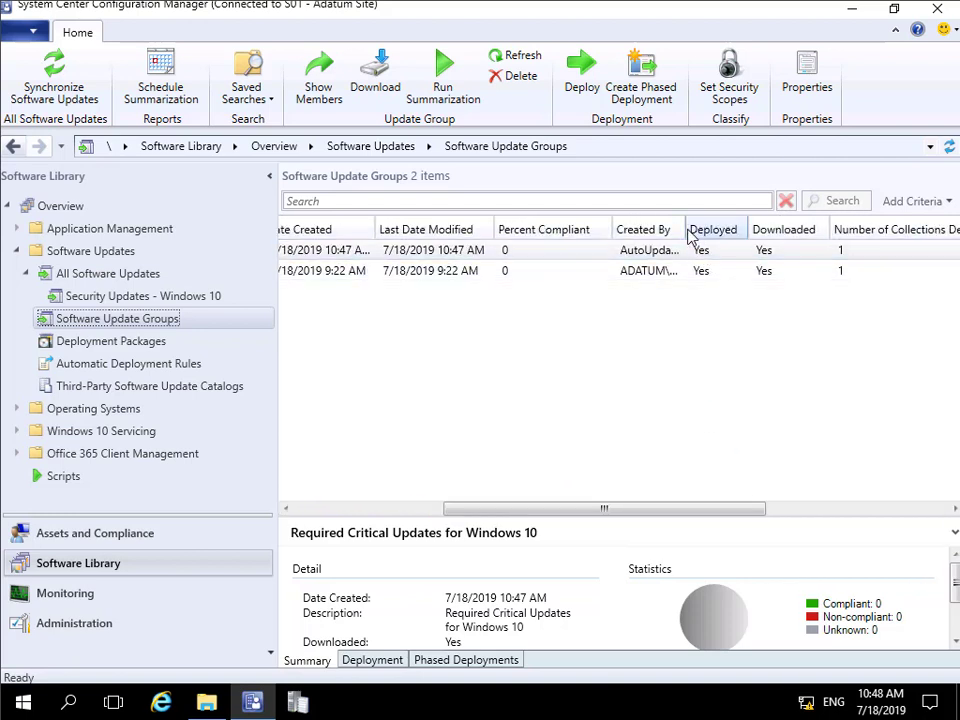
{"action": "left_click_drag", "start_coordinate": [688, 229], "coordinate": [765, 245]}
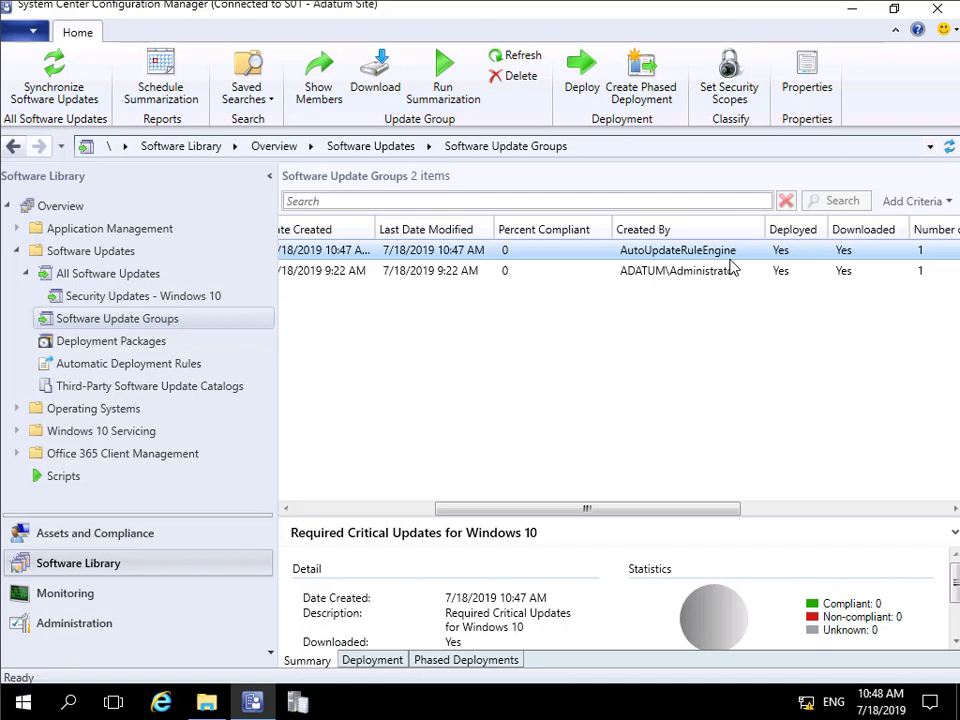
{"action": "scroll", "coordinate": [731, 262], "scroll_direction": "left", "scroll_amount": 2}
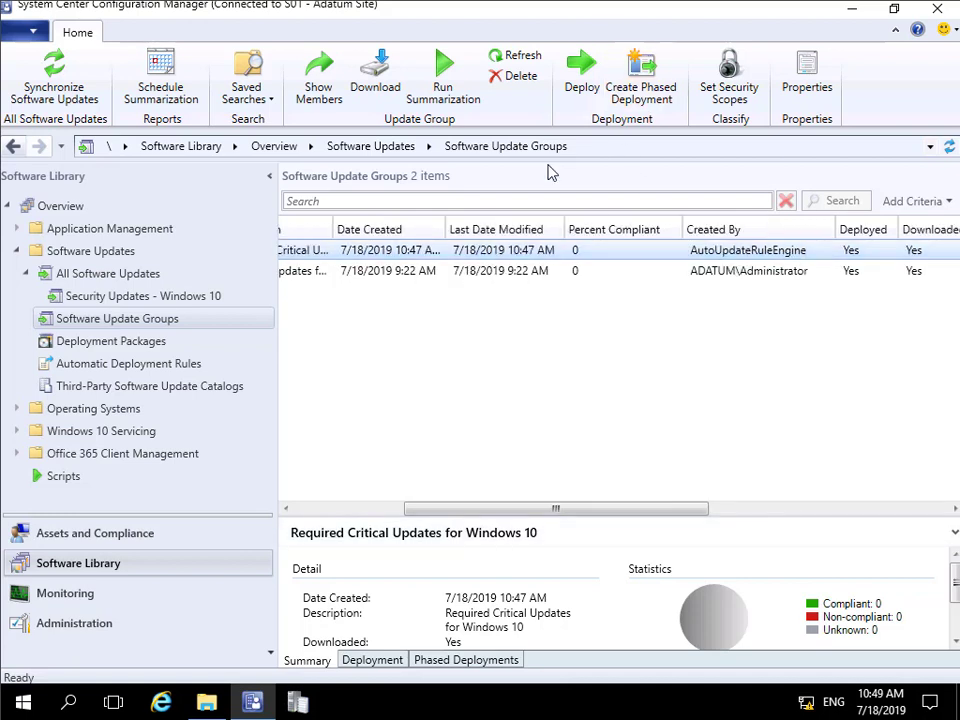
- Start deploying the Required Critical Updates group as "Autoupdate rule - windows 10" to the London Clients collection, keeping the Required deployment type
{"action": "right_click", "coordinate": [527, 251]}
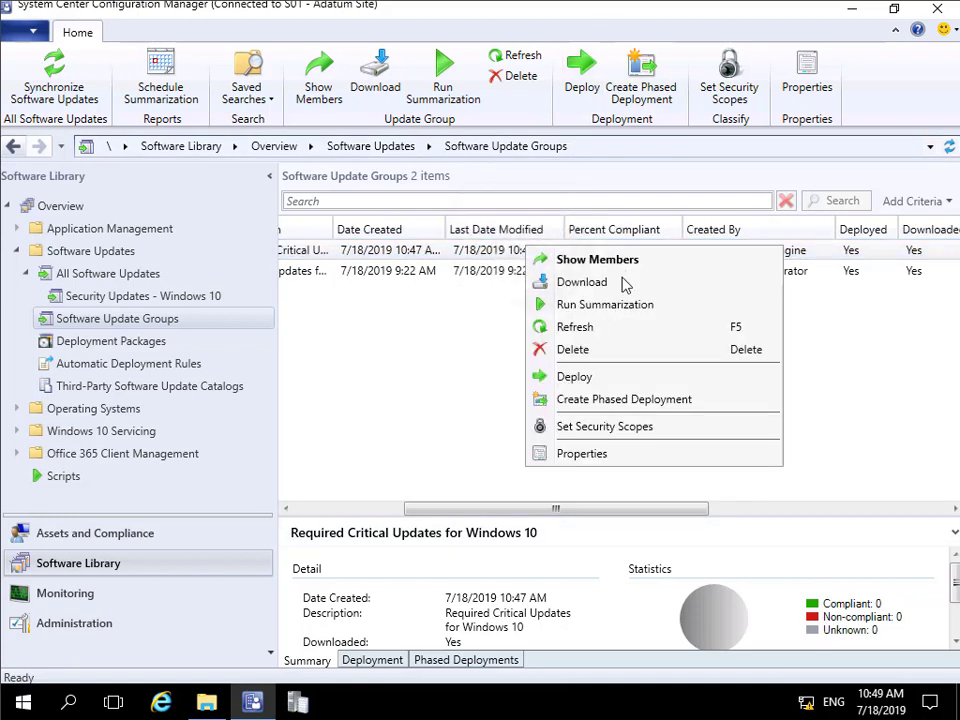
{"action": "left_click", "coordinate": [586, 381]}
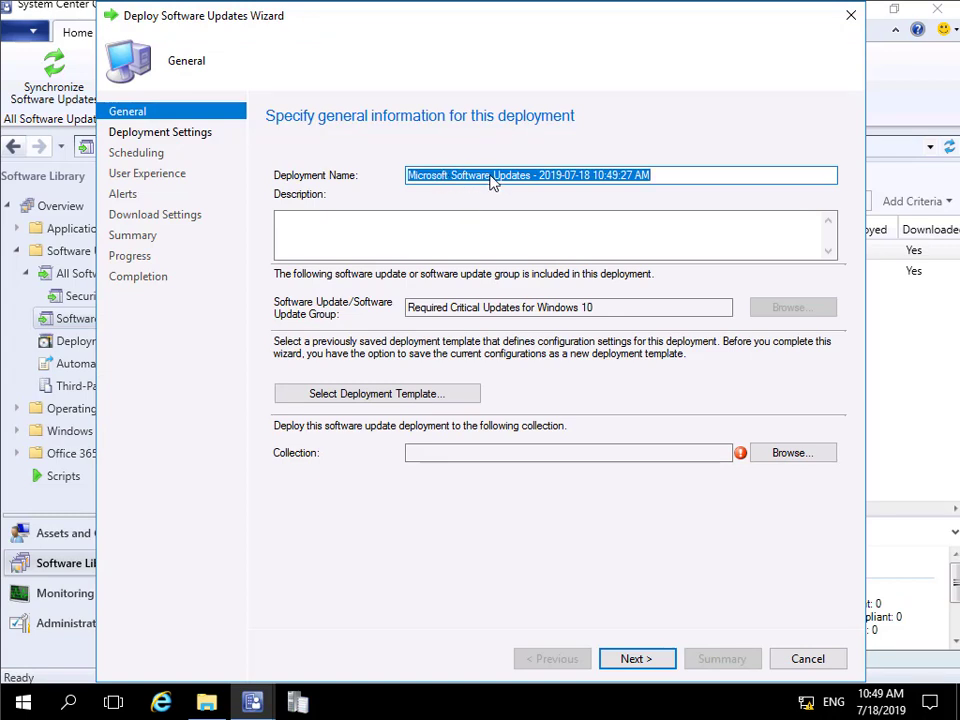
{"action": "type", "text": "Autoupdate rule - windows 10"}
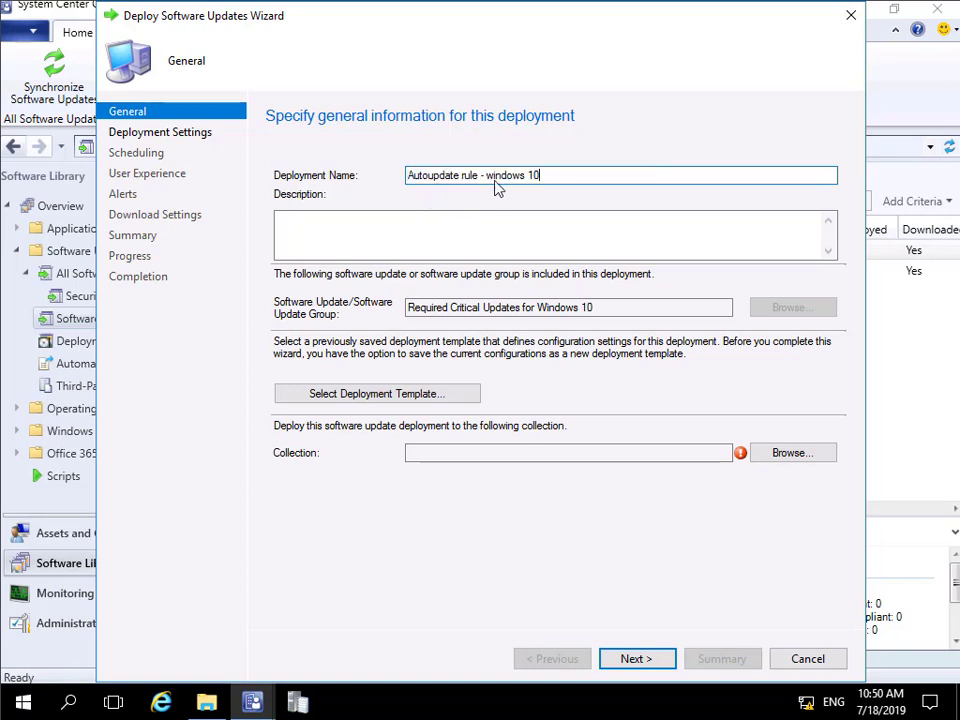
{"action": "left_click", "coordinate": [776, 456]}
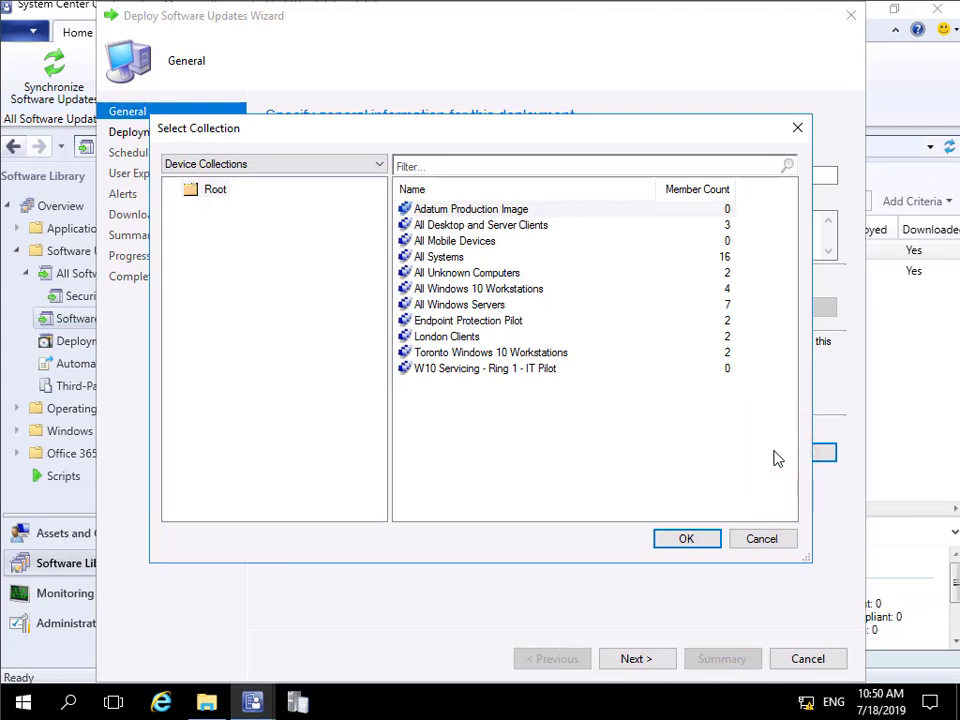
{"action": "left_click", "coordinate": [465, 339]}
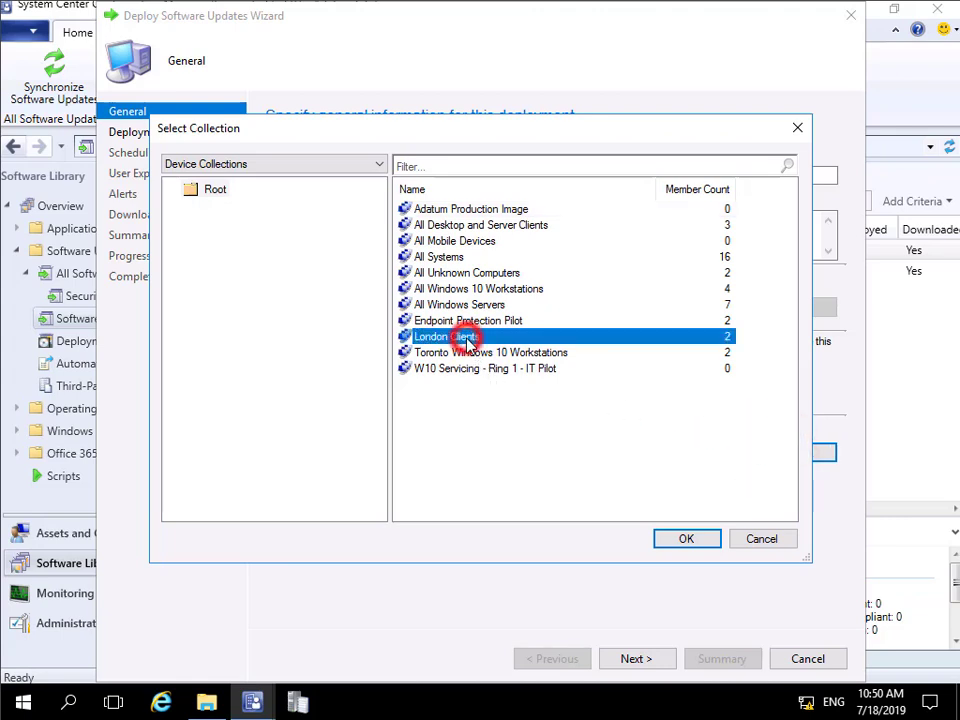
{"action": "left_click", "coordinate": [679, 540]}
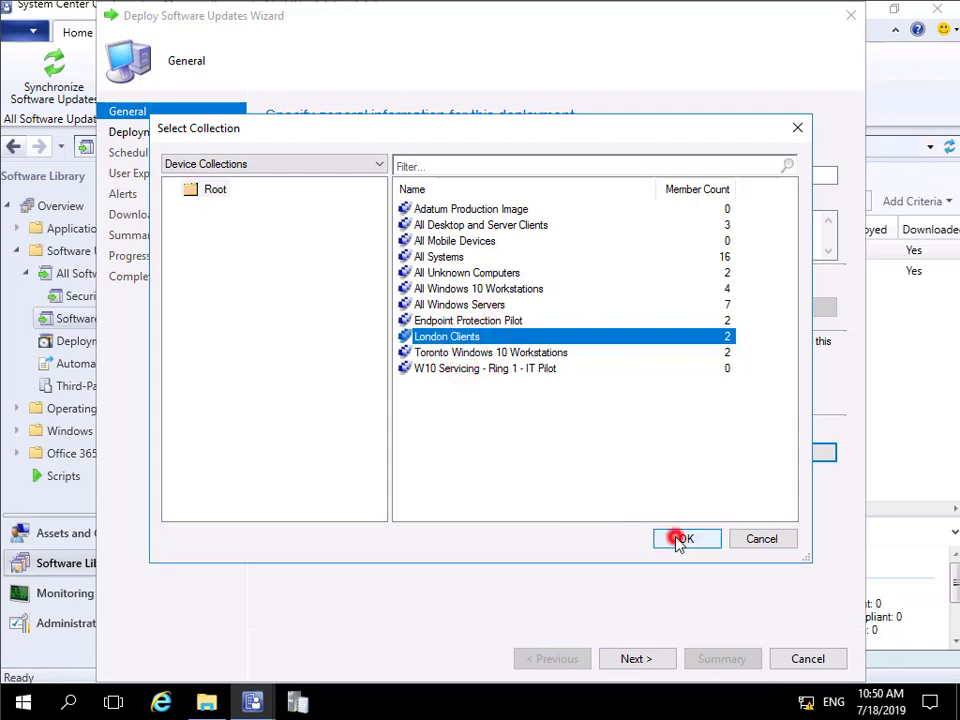
{"action": "left_click", "coordinate": [655, 662]}
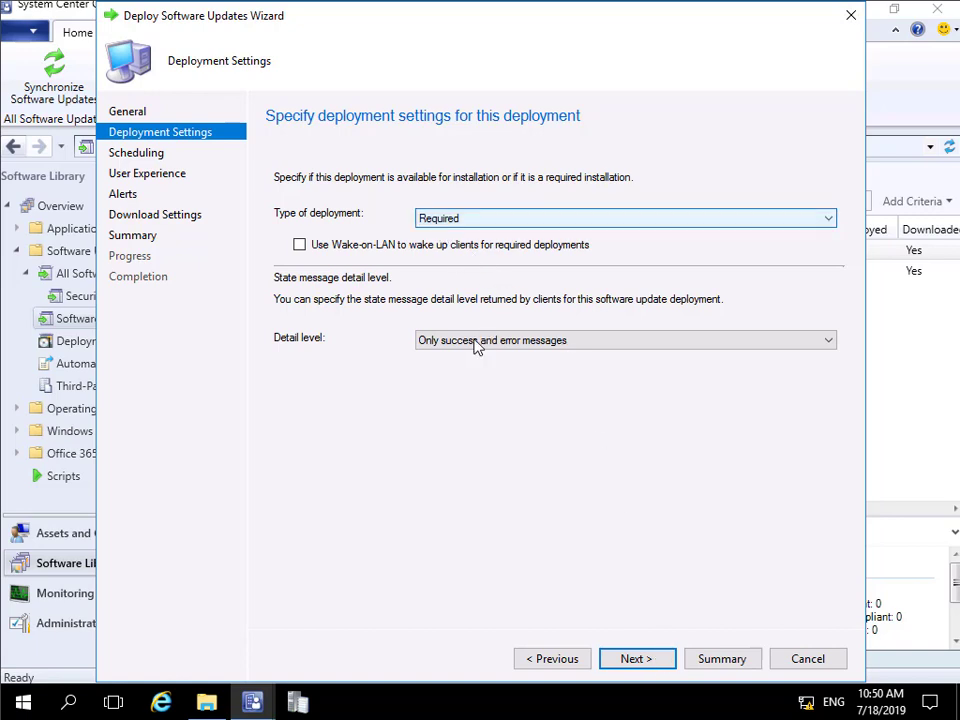
{"action": "left_click", "coordinate": [636, 659]}
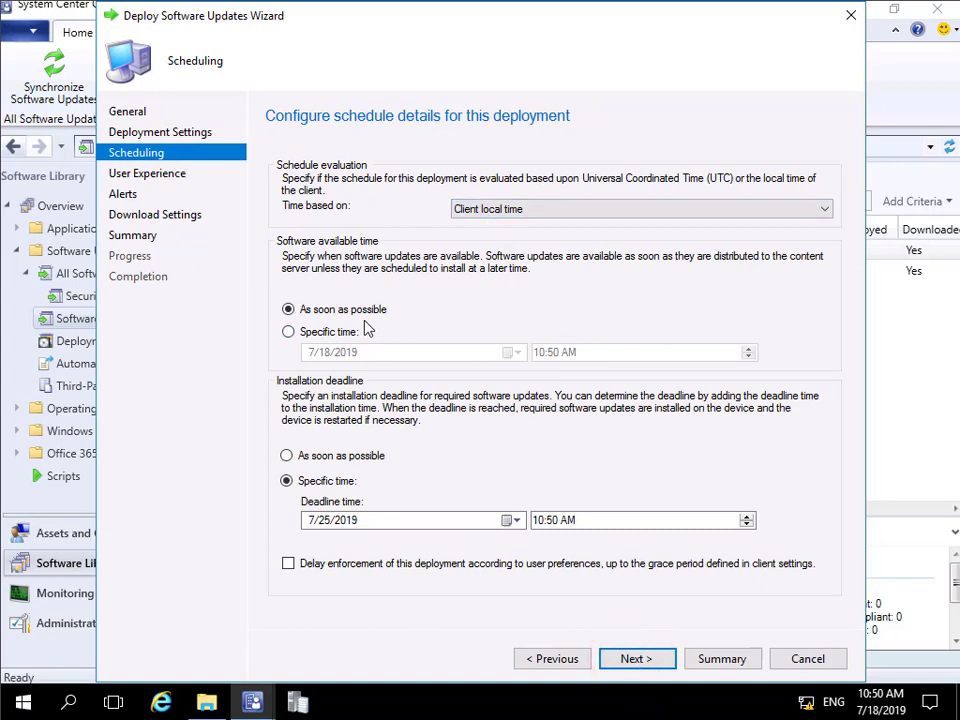
- Set the deployment's installation deadline to as soon as possible and its user notifications to Hide in Software Center and all notifications
{"action": "left_click", "coordinate": [355, 457]}
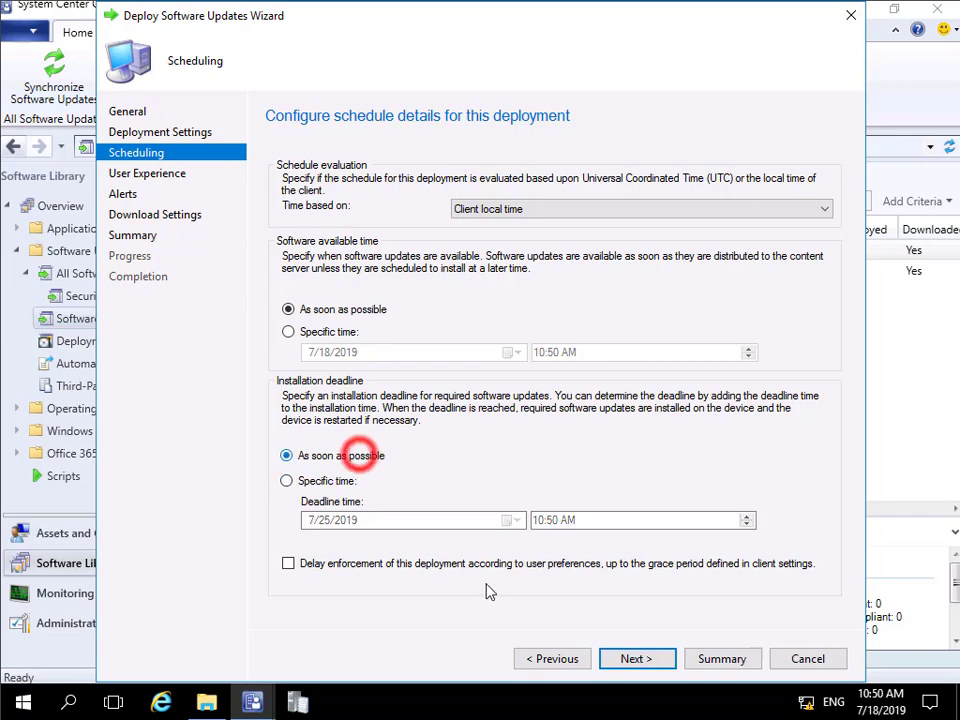
{"action": "left_click", "coordinate": [652, 662]}
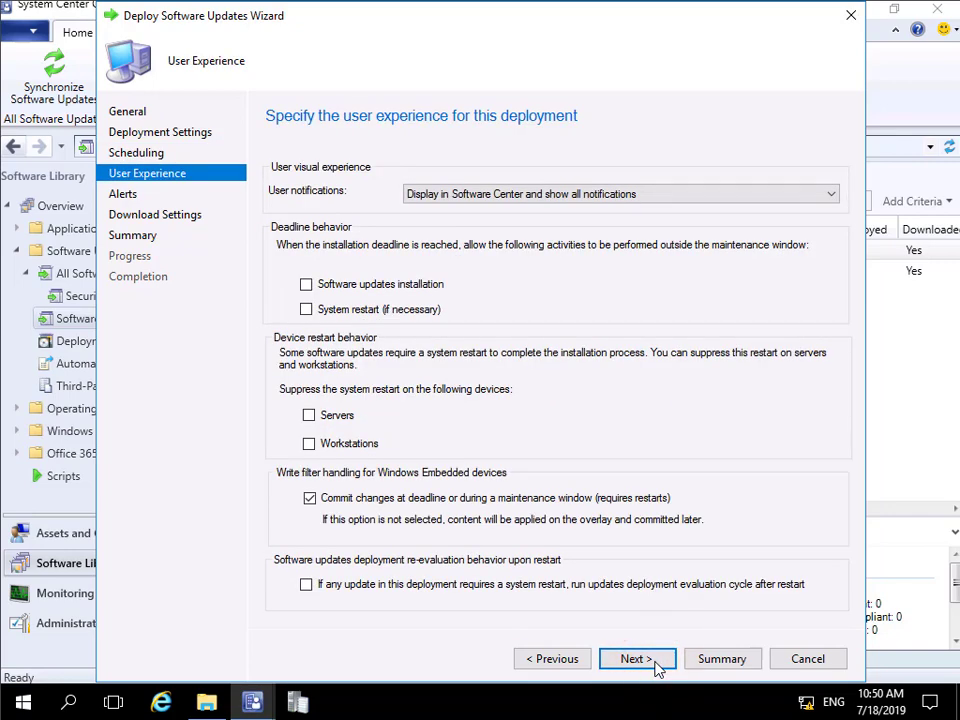
{"action": "left_click", "coordinate": [455, 195]}
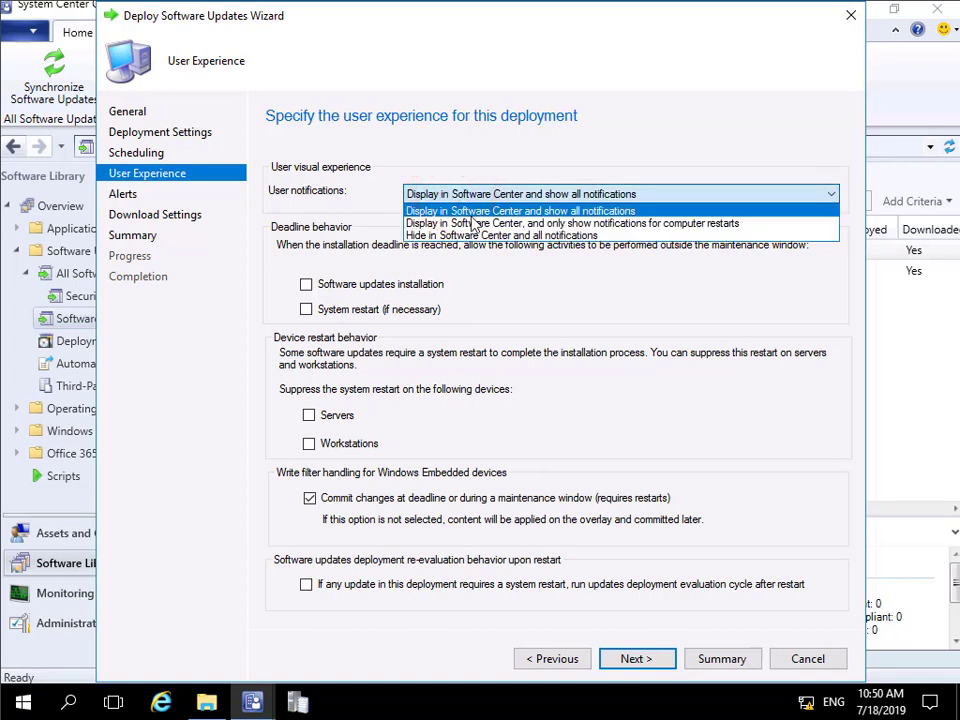
{"action": "left_click", "coordinate": [447, 236]}
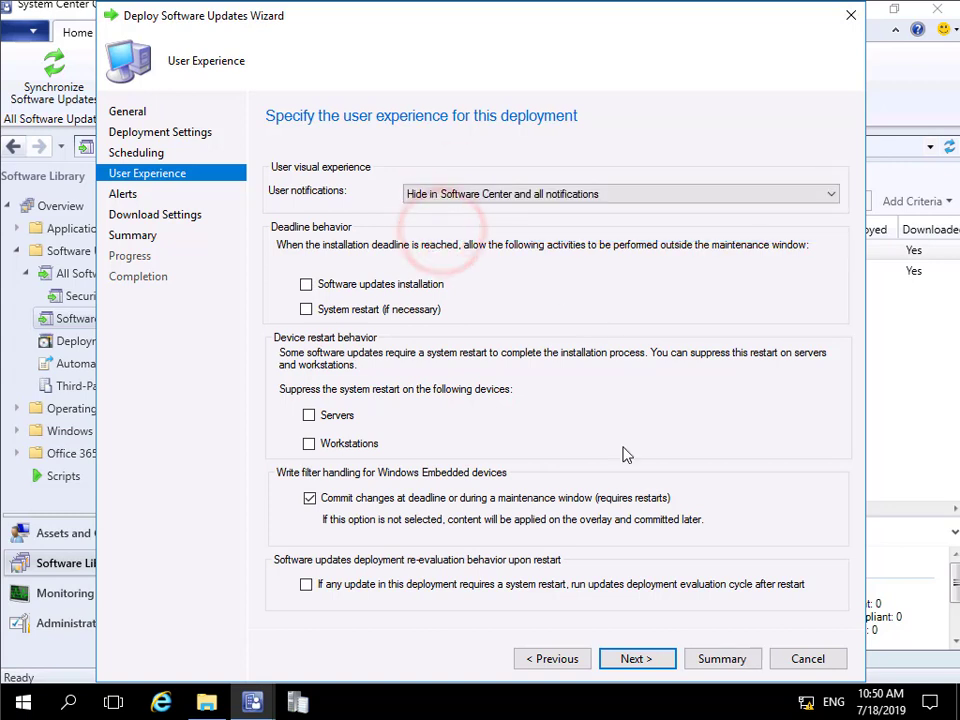
{"action": "left_click", "coordinate": [642, 658]}
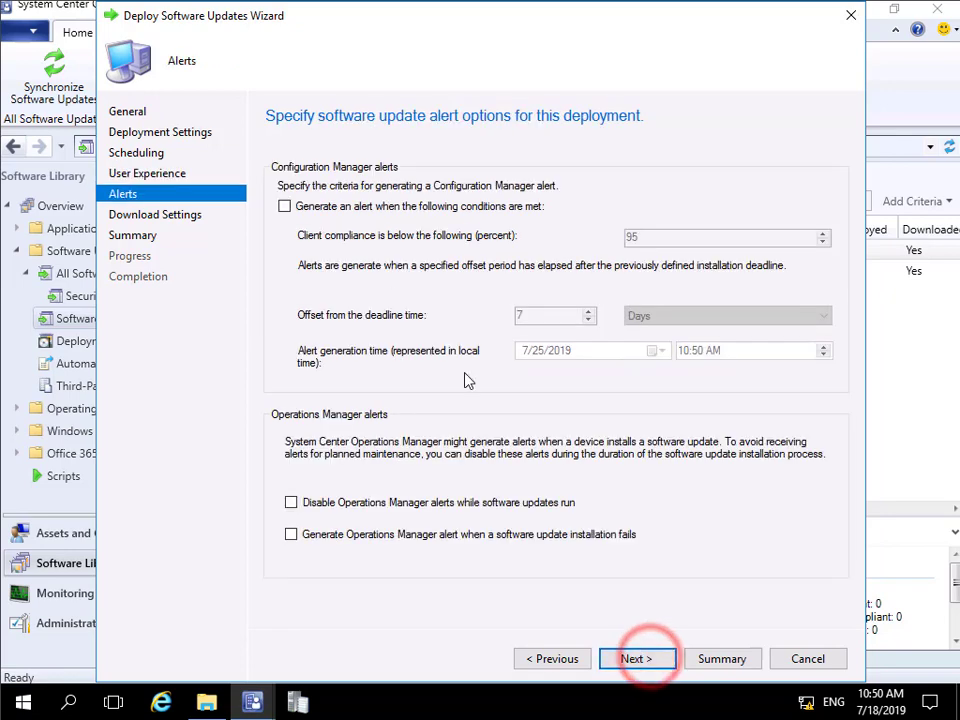
- Enable the Configuration Manager alert for client compliance below 95 percent, and complete the deployment with the default download settings
{"action": "left_click", "coordinate": [285, 206]}
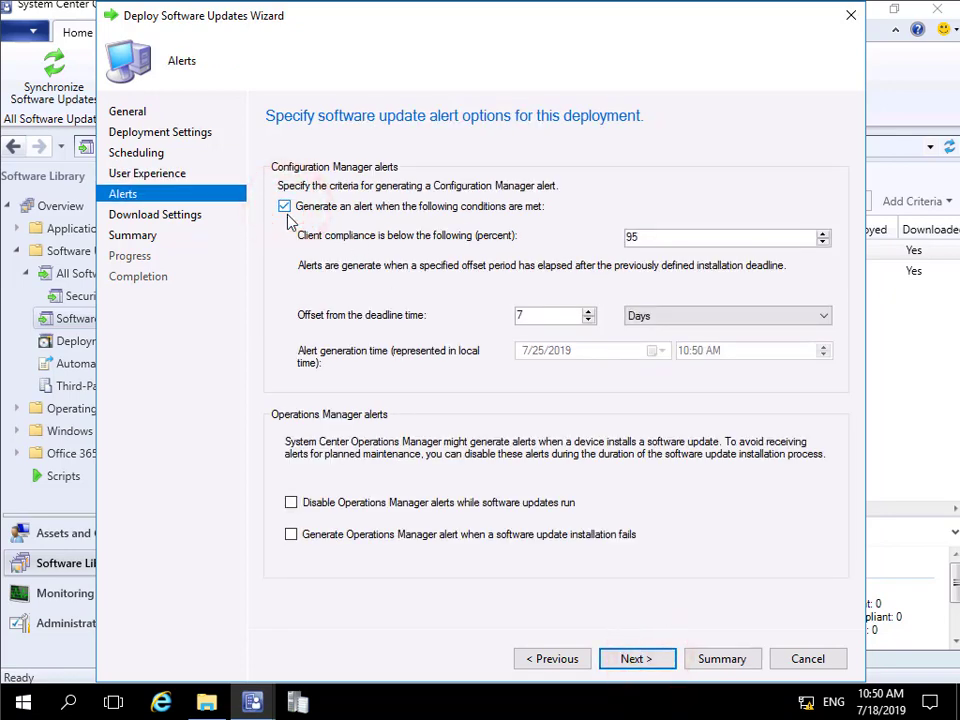
{"action": "left_click", "coordinate": [636, 660]}
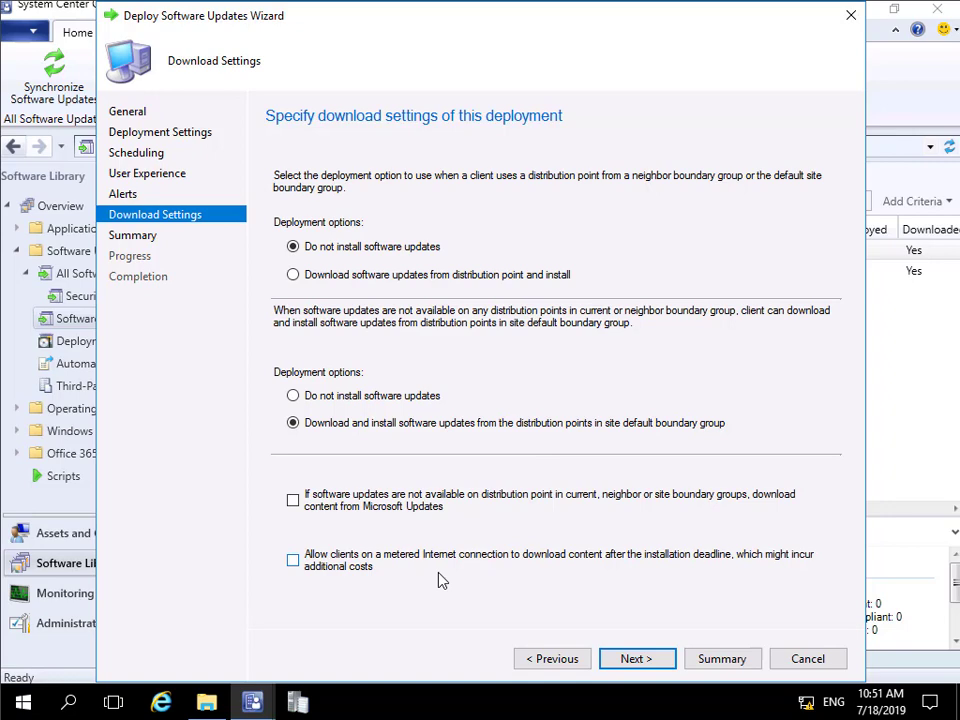
{"action": "left_click", "coordinate": [621, 657]}
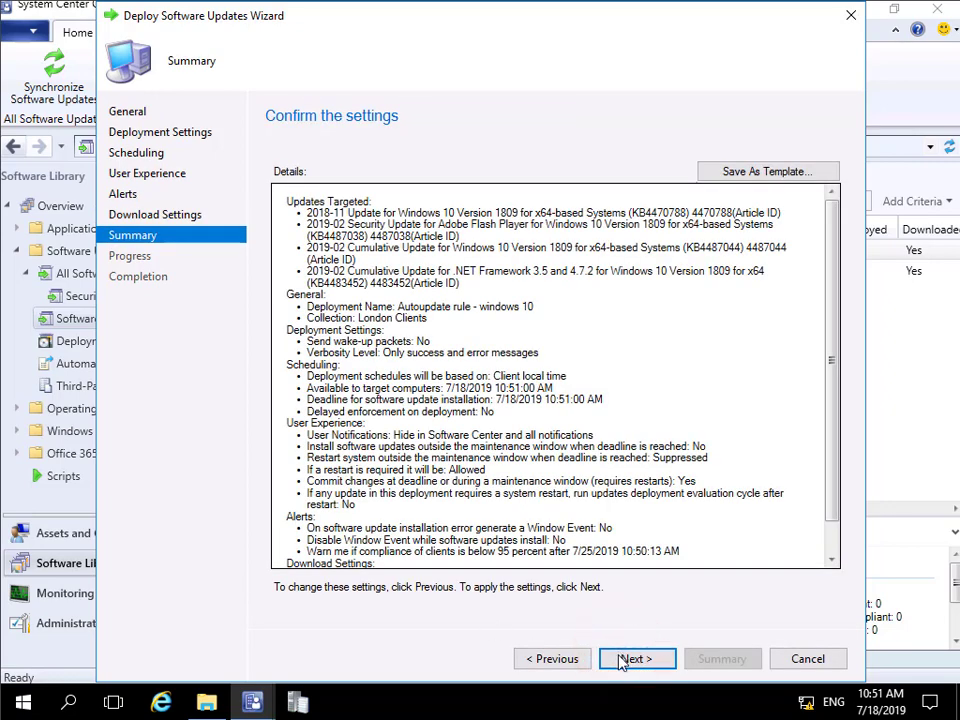
{"action": "left_click", "coordinate": [634, 659]}
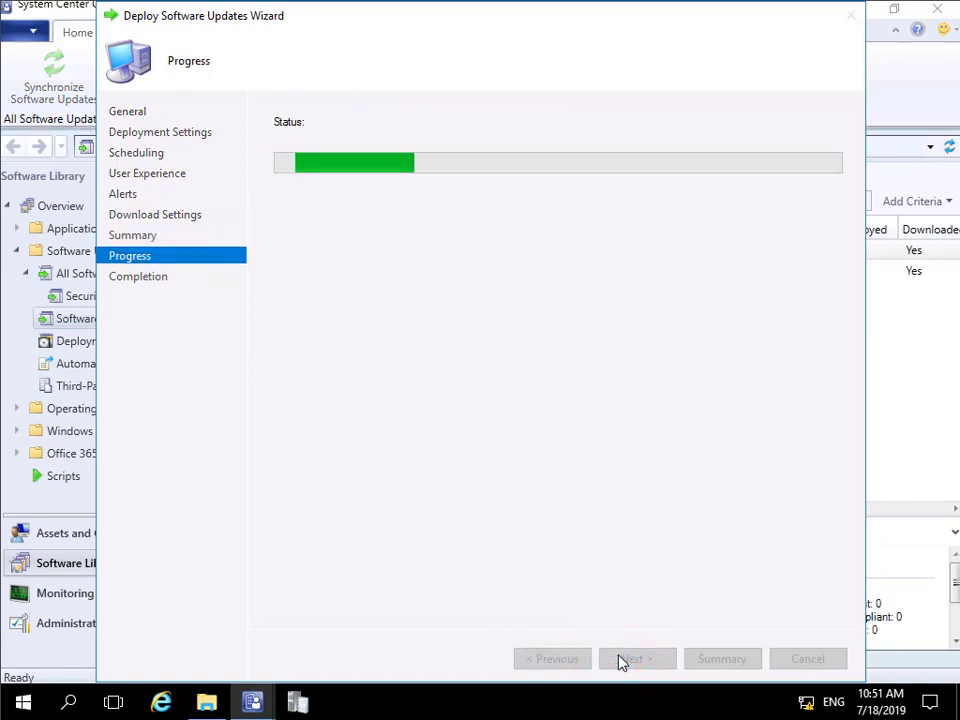
{"action": "left_click", "coordinate": [808, 659]}
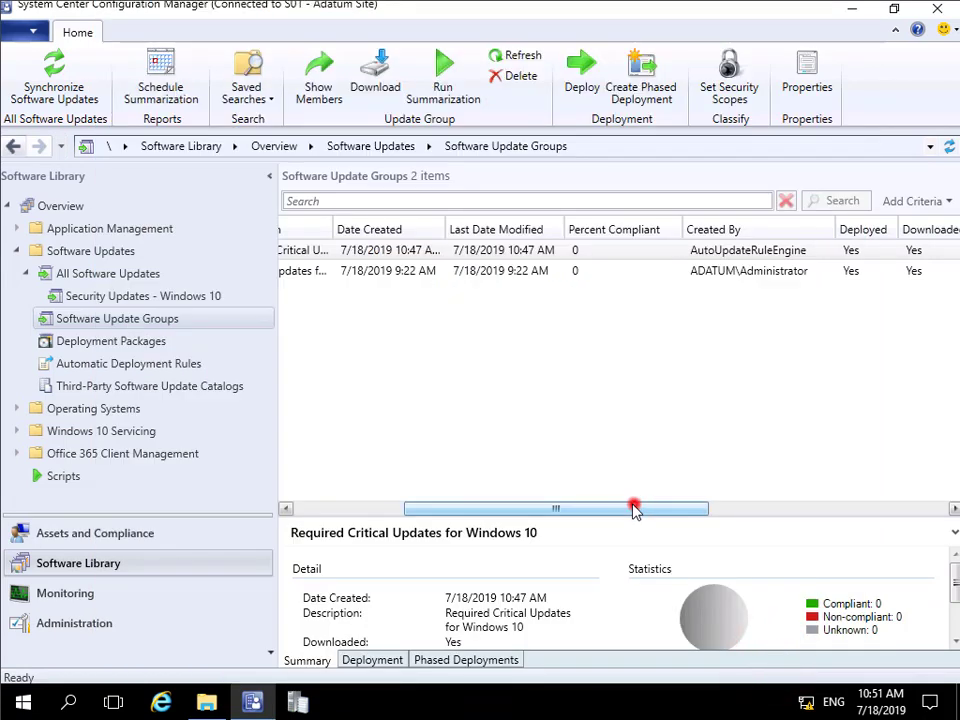
{"action": "left_click_drag", "start_coordinate": [634, 508], "coordinate": [490, 522]}
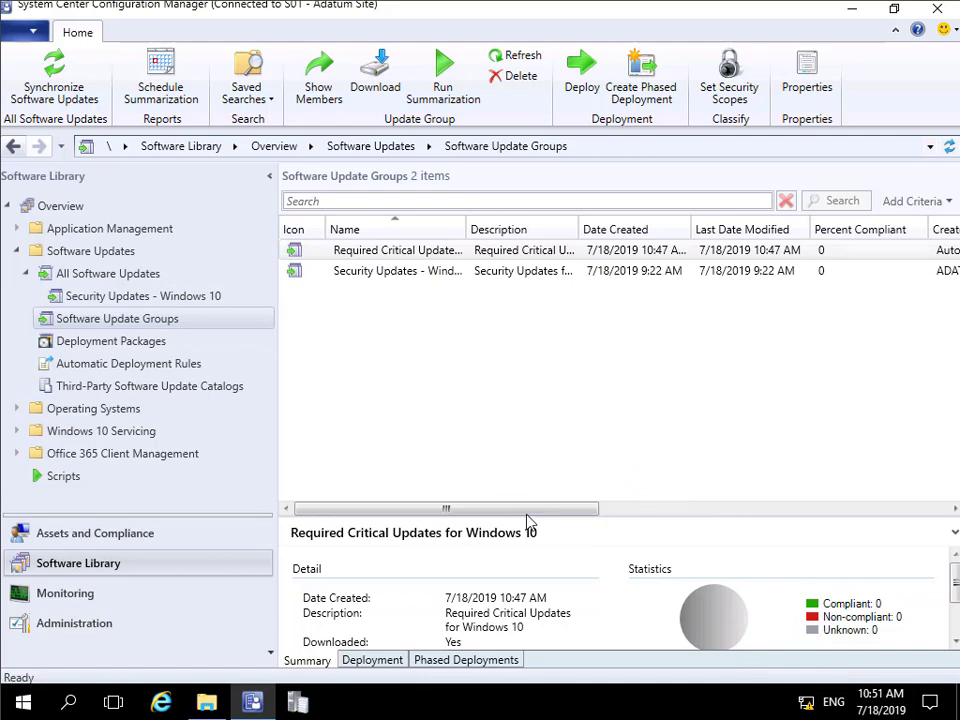